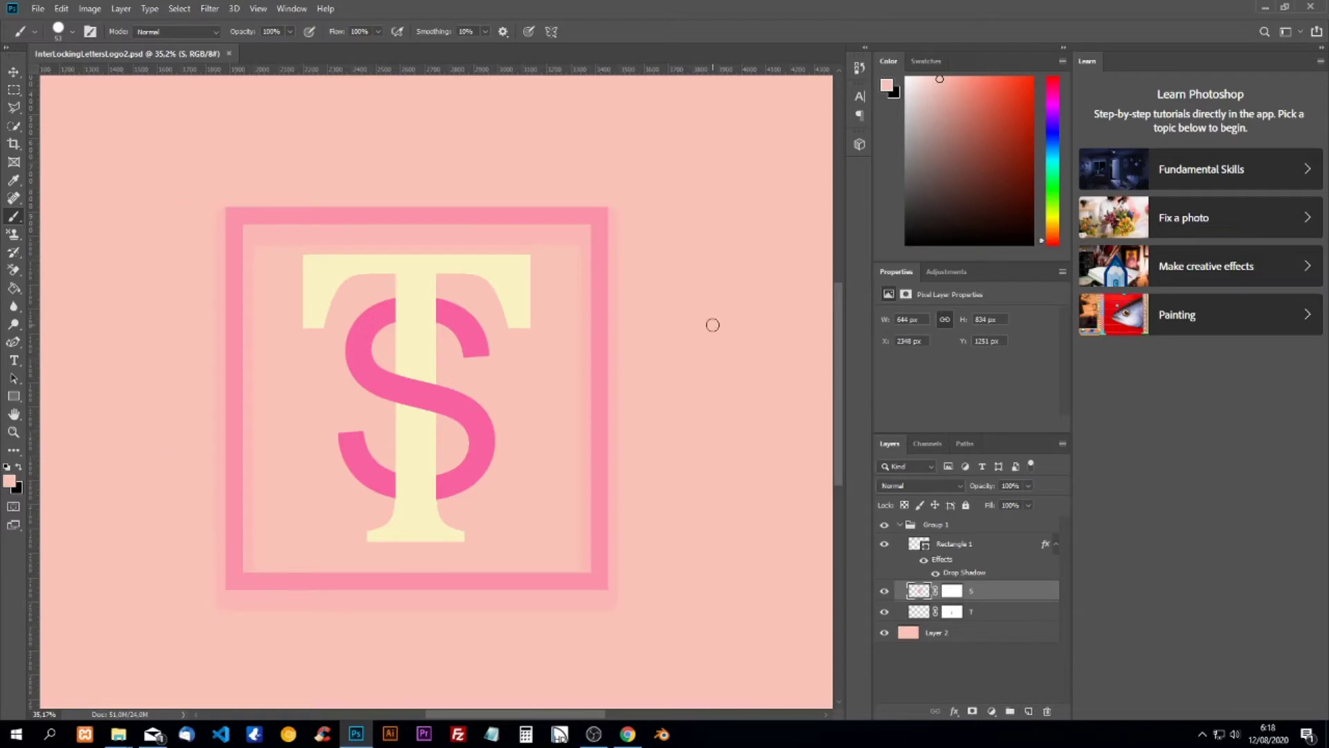
# - Create a new blank 1920 × 1080 px document at 72 ppi
pyautogui.click(39, 10)
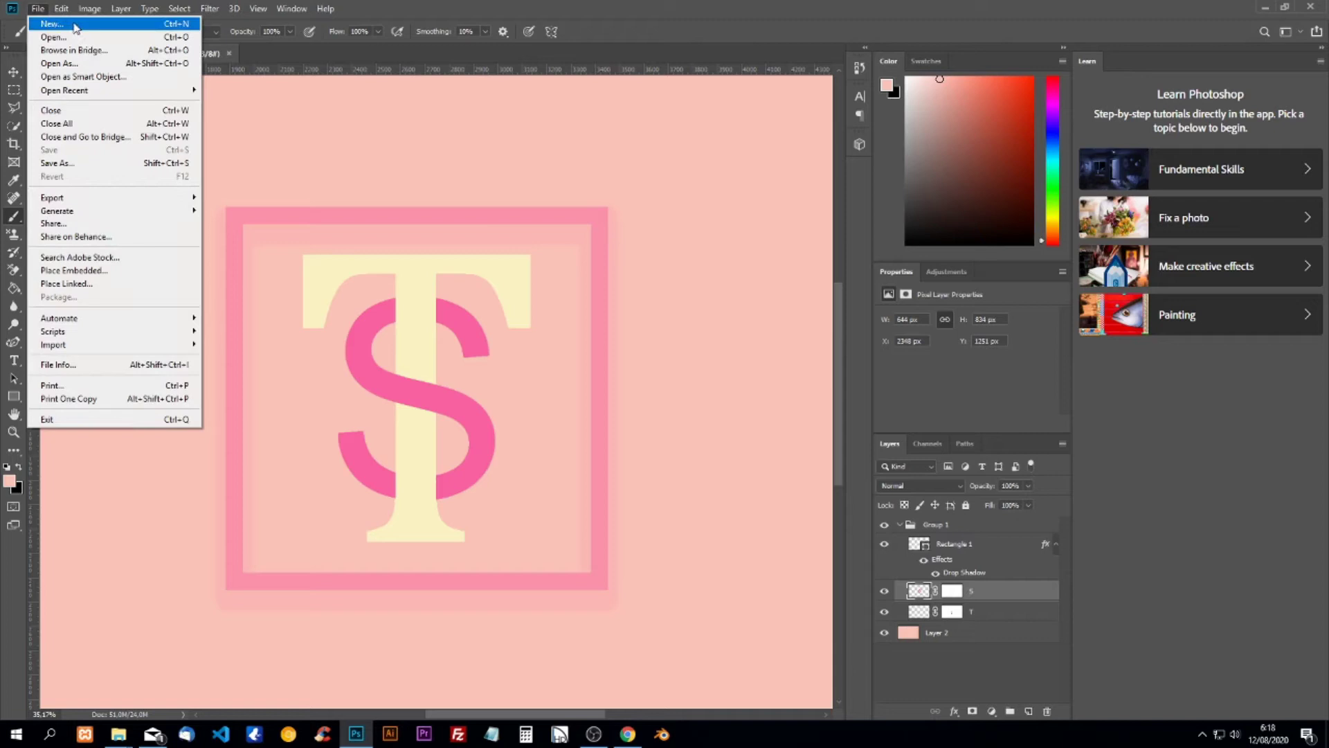
pyautogui.click(72, 26)
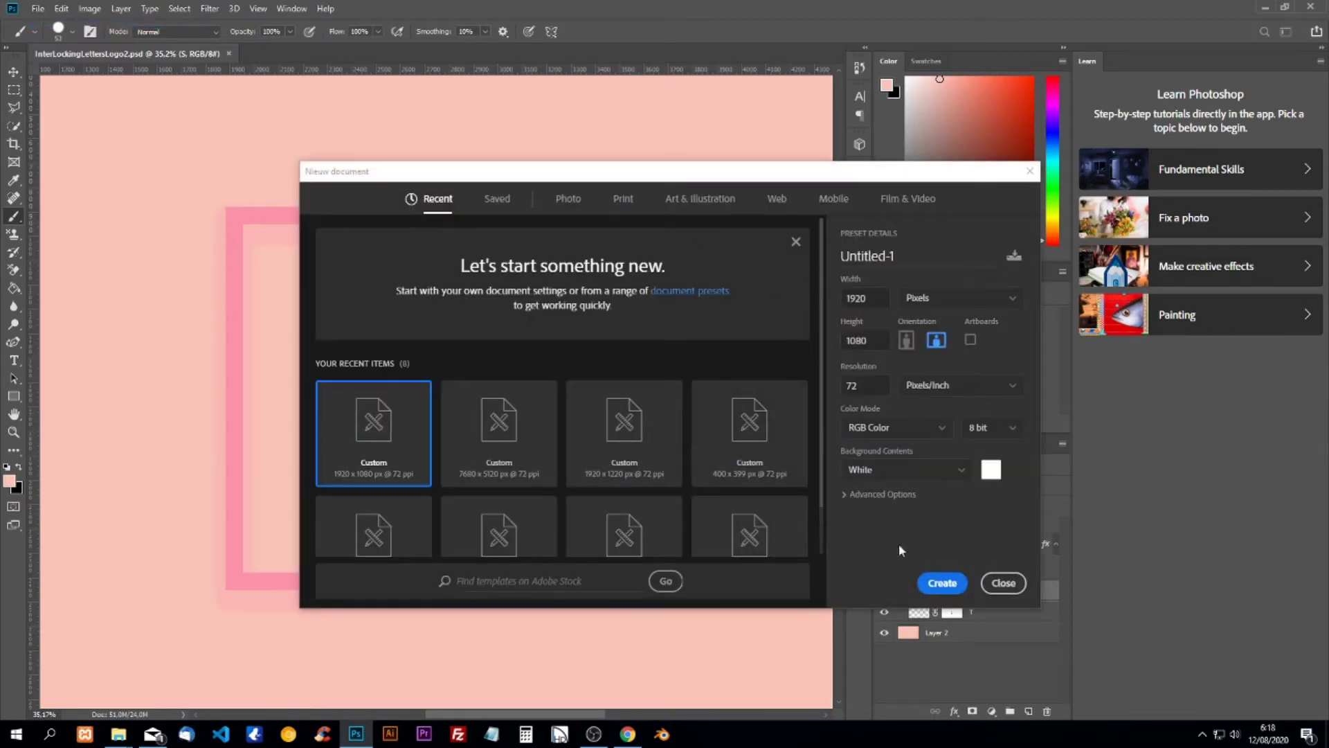
pyautogui.click(941, 582)
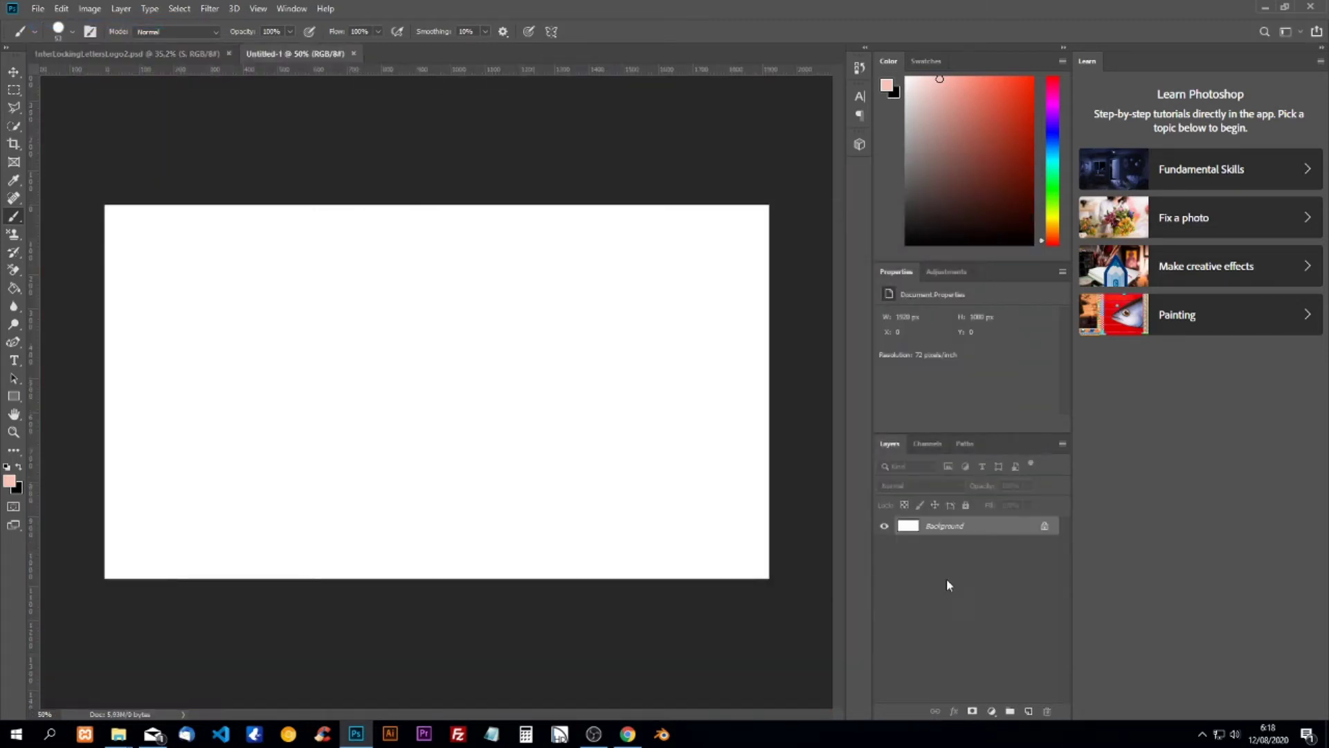
# - Unlock the background as Layer 0 and fill it with pale pink #fbc3b8
pyautogui.click(1044, 526)
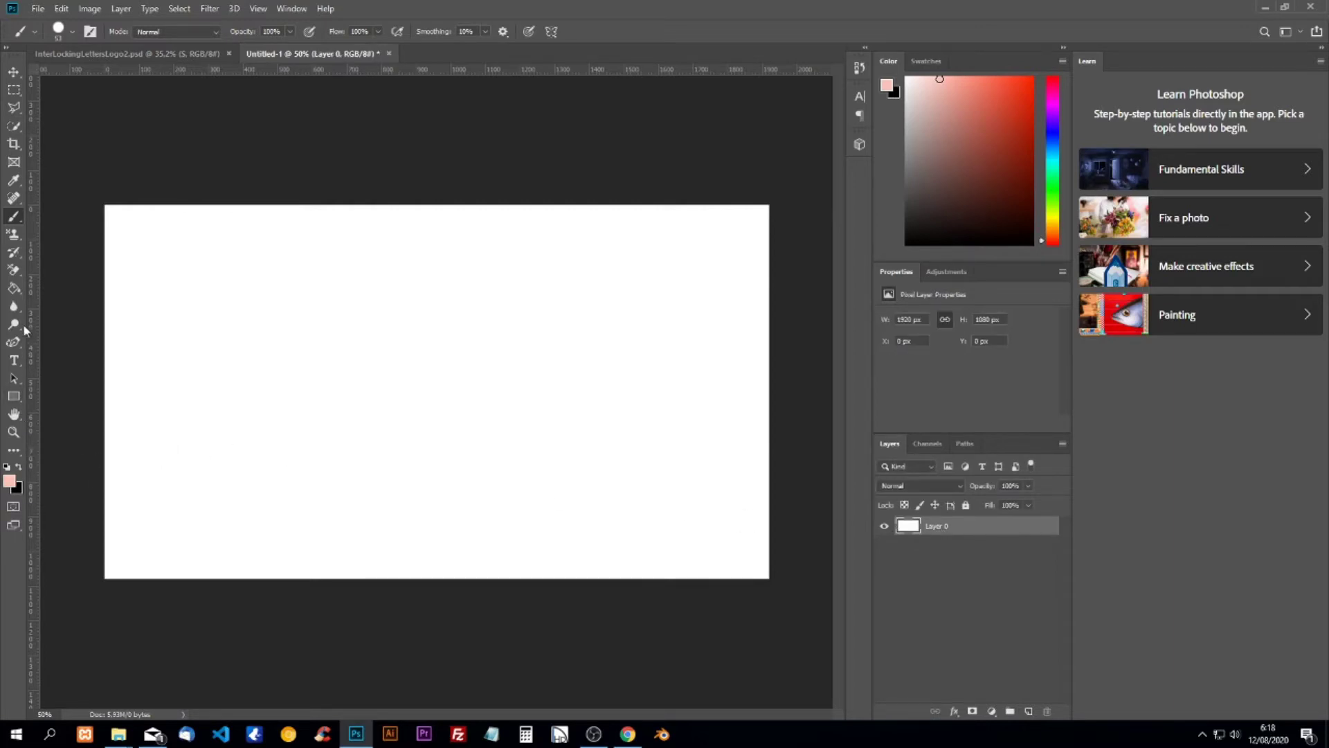
pyautogui.click(14, 288)
pyautogui.click(9, 481)
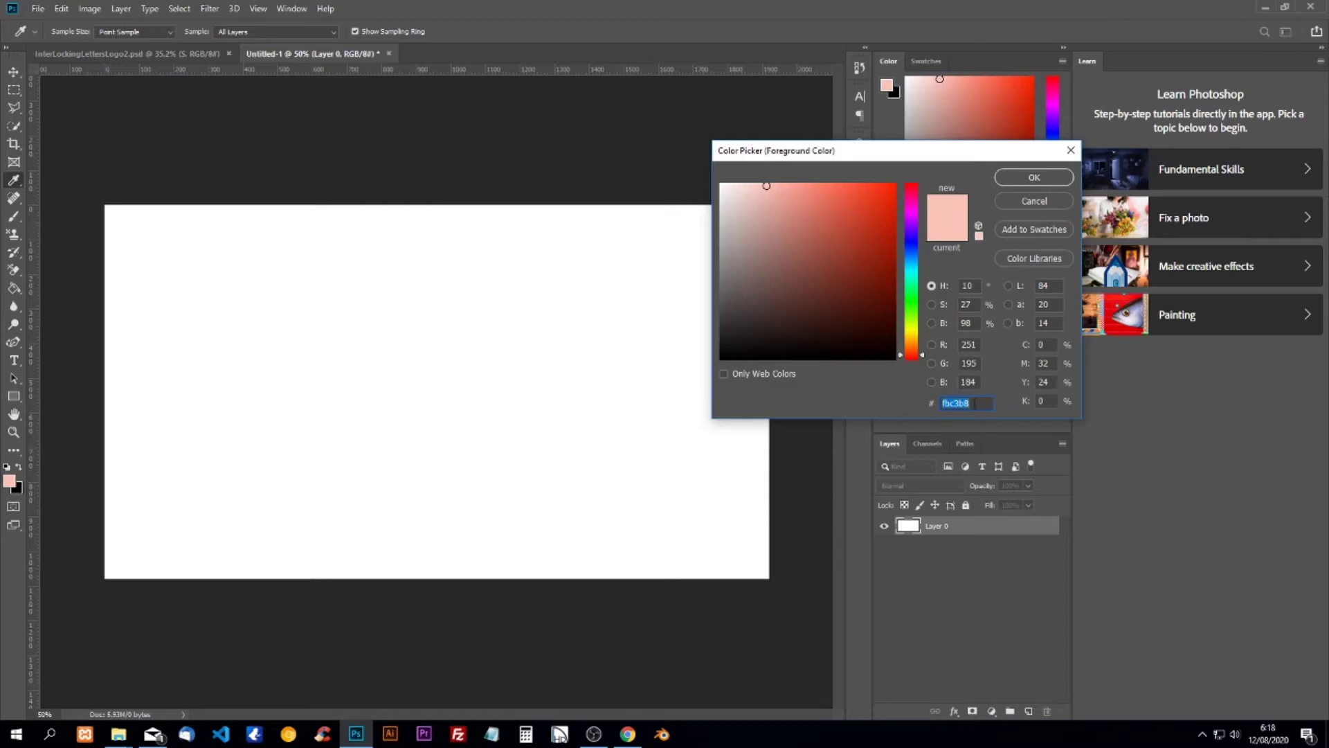
pyautogui.click(1040, 178)
pyautogui.click(617, 436)
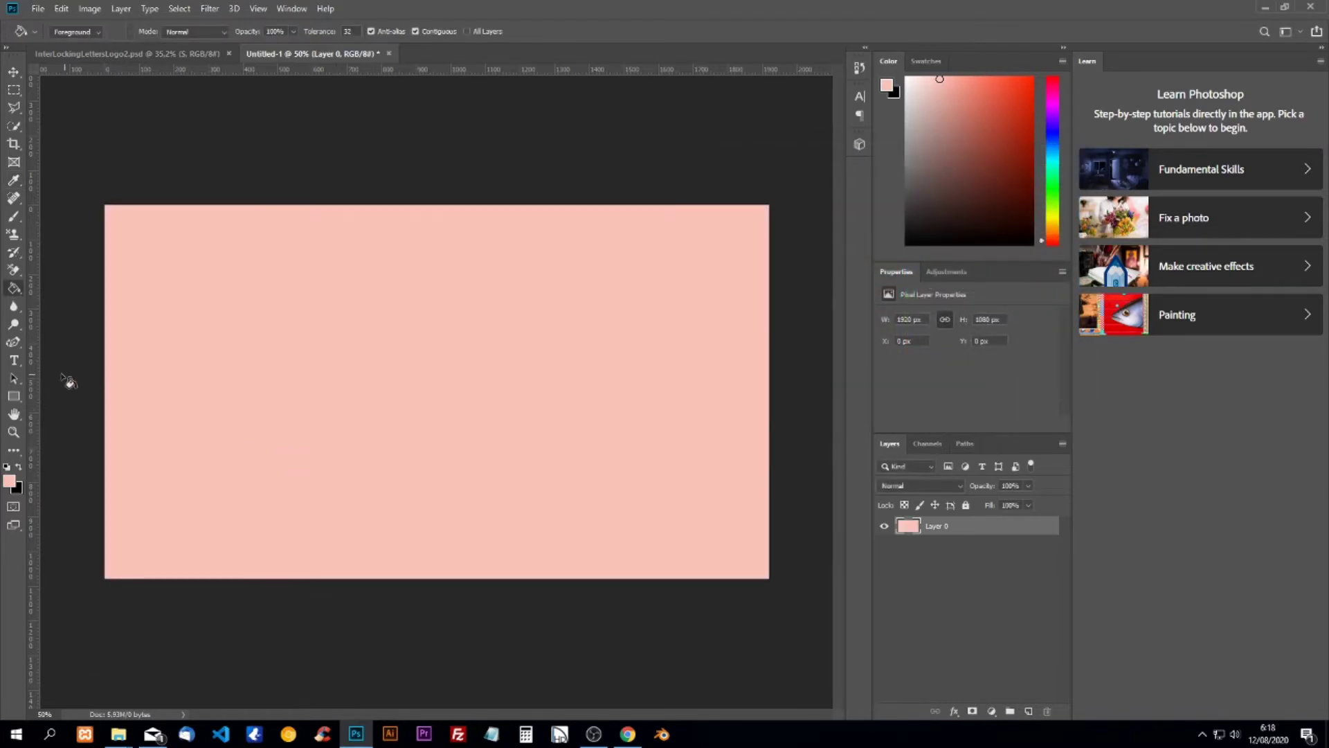
# - Add a new text layer containing a capital T on the canvas
pyautogui.click(14, 360)
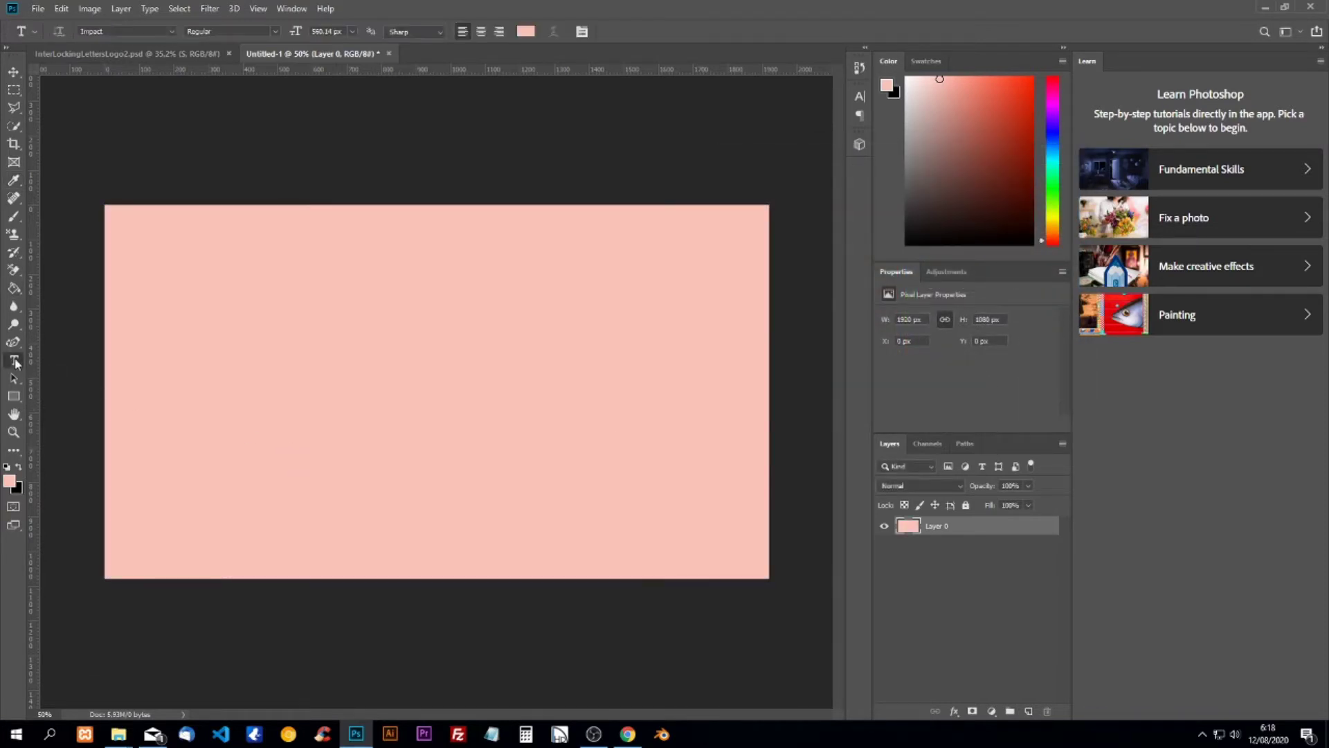
pyautogui.click(346, 378)
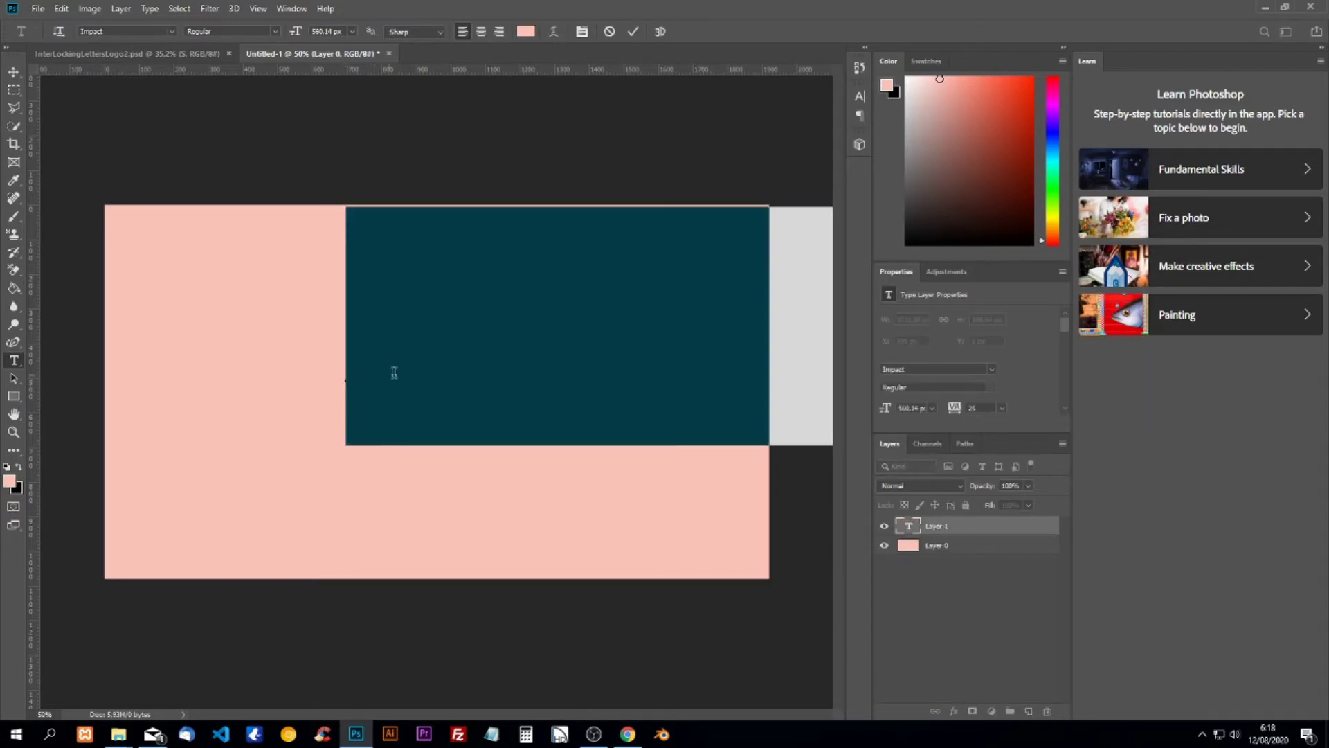
pyautogui.press('BackSpace')
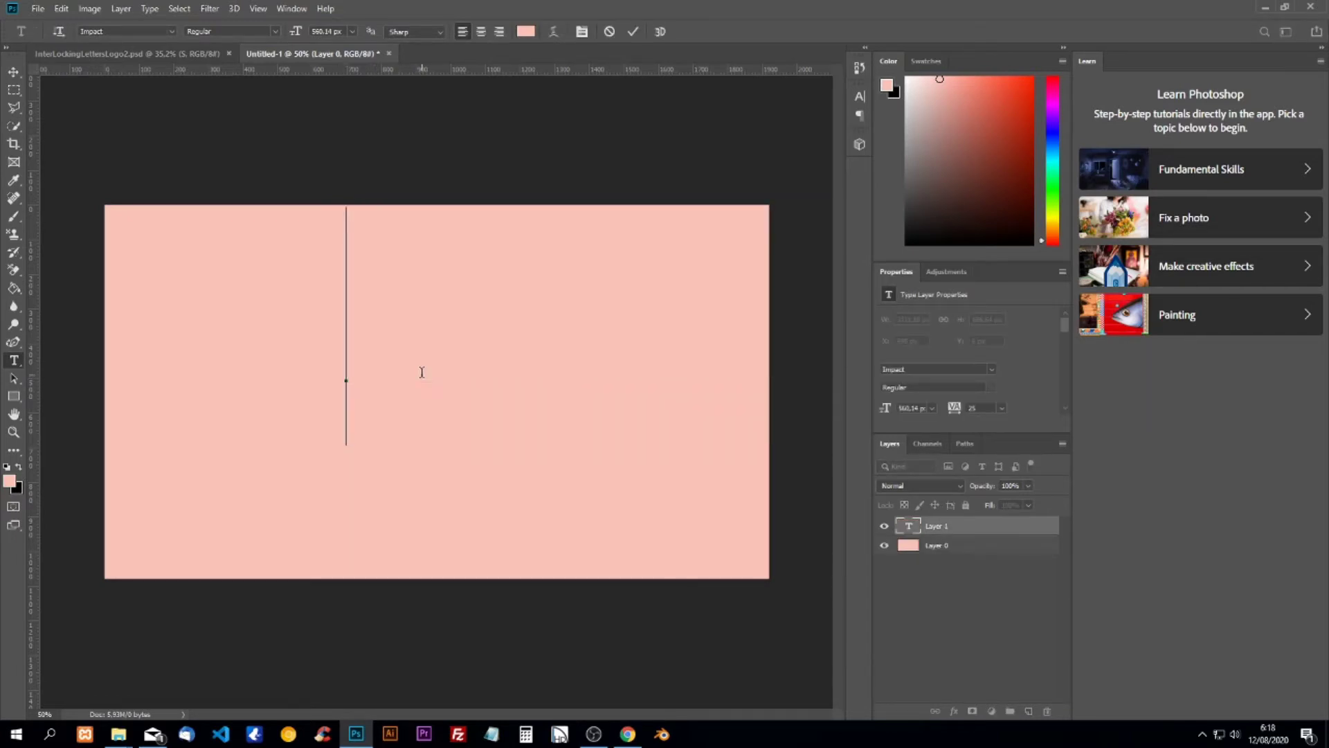
pyautogui.write('T')
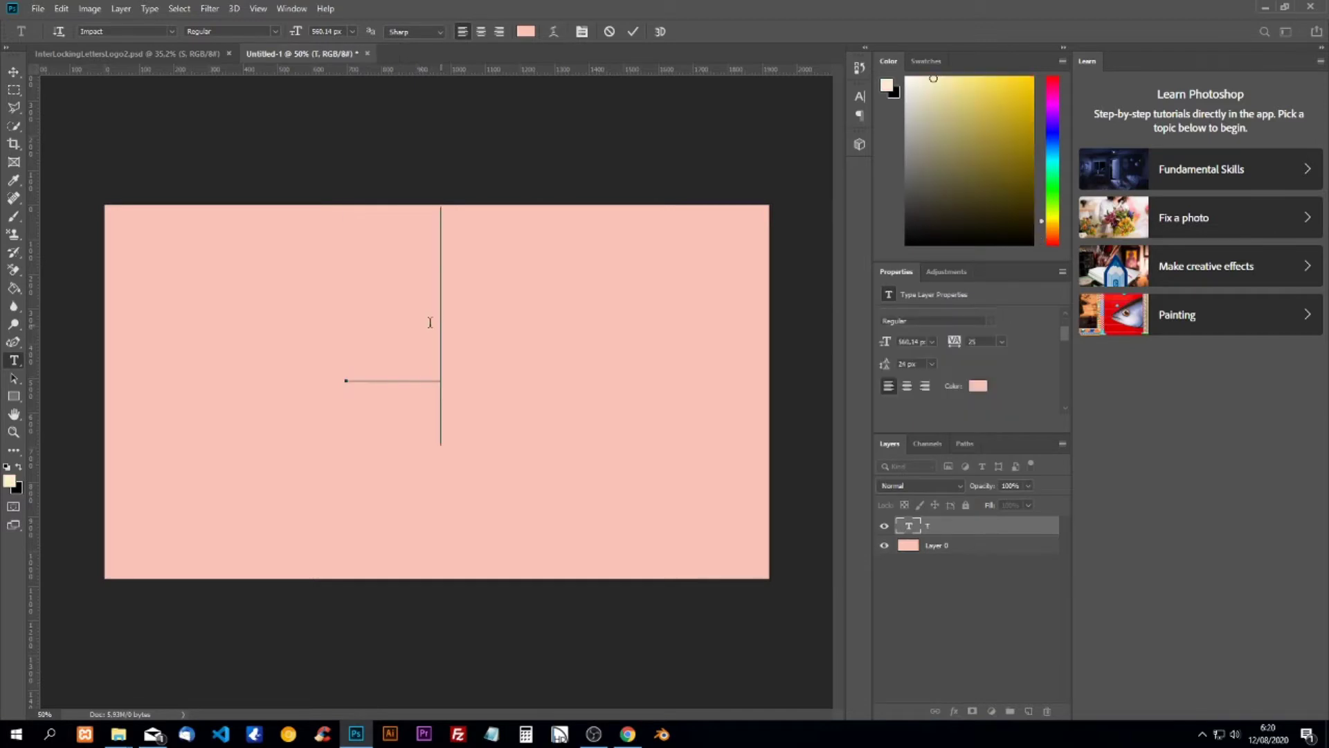
# - Make the T cream #fcf3c4 in Times New Roman and commit it
pyautogui.doubleClick(370, 323)
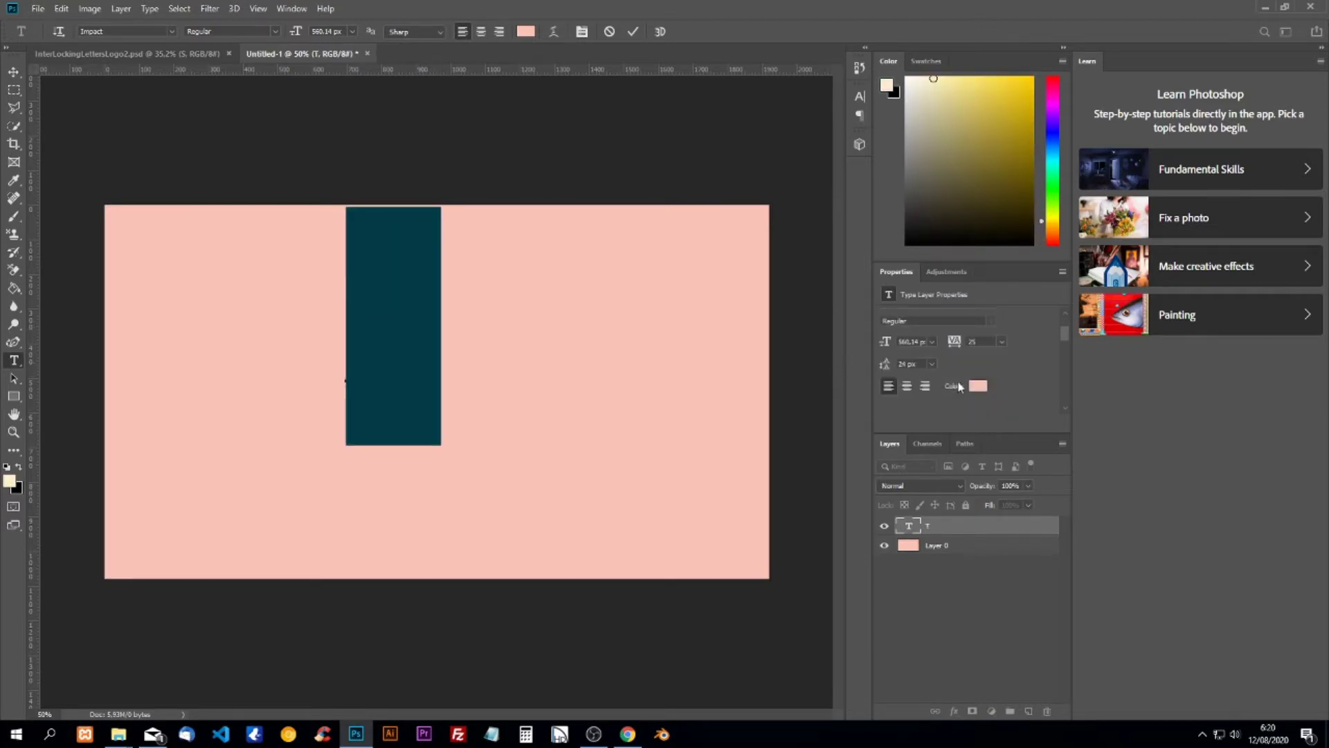
pyautogui.click(979, 387)
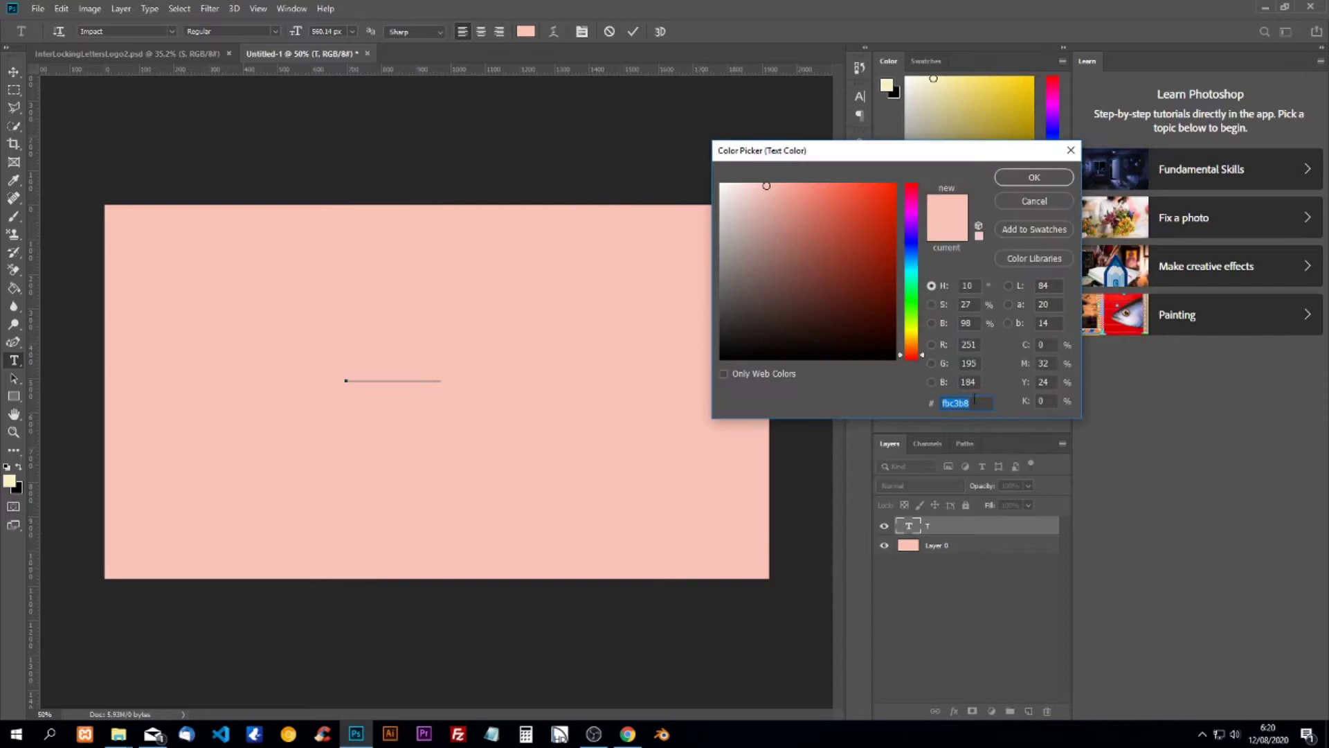
pyautogui.write('fc')
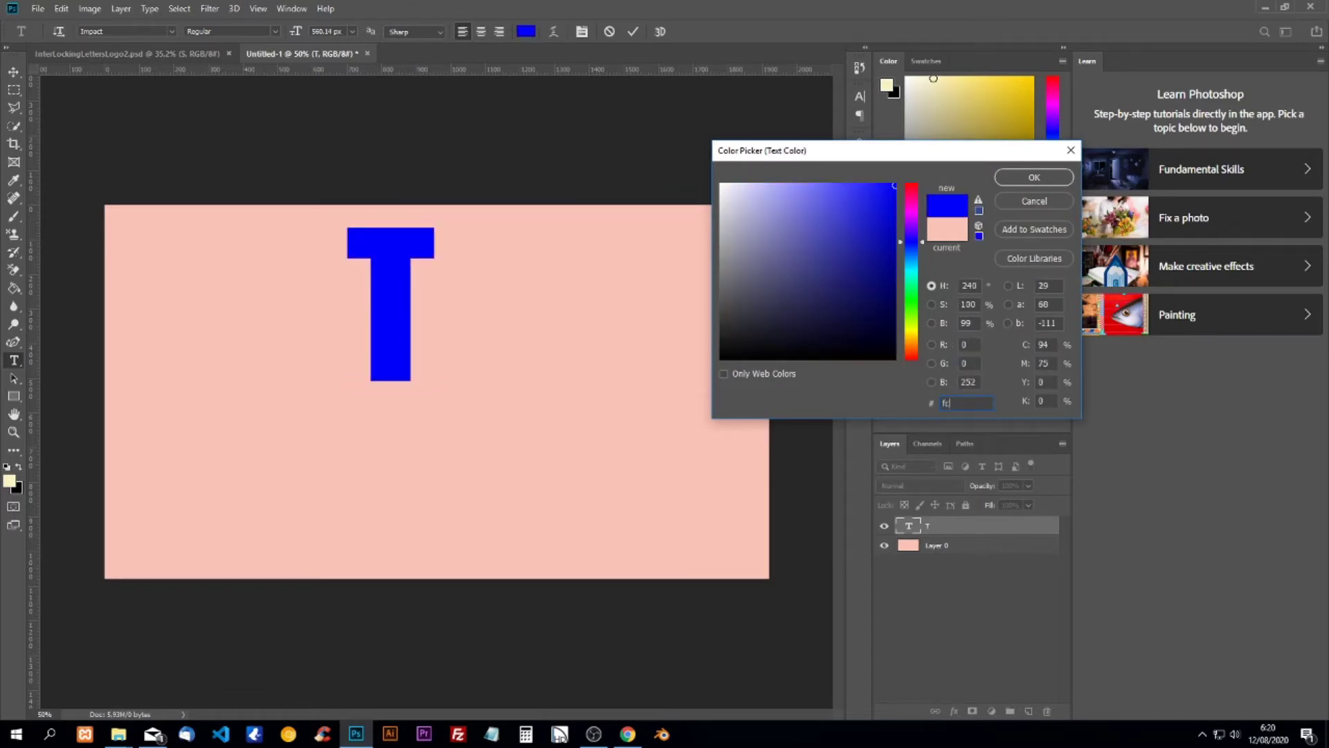
pyautogui.write('f3c4')
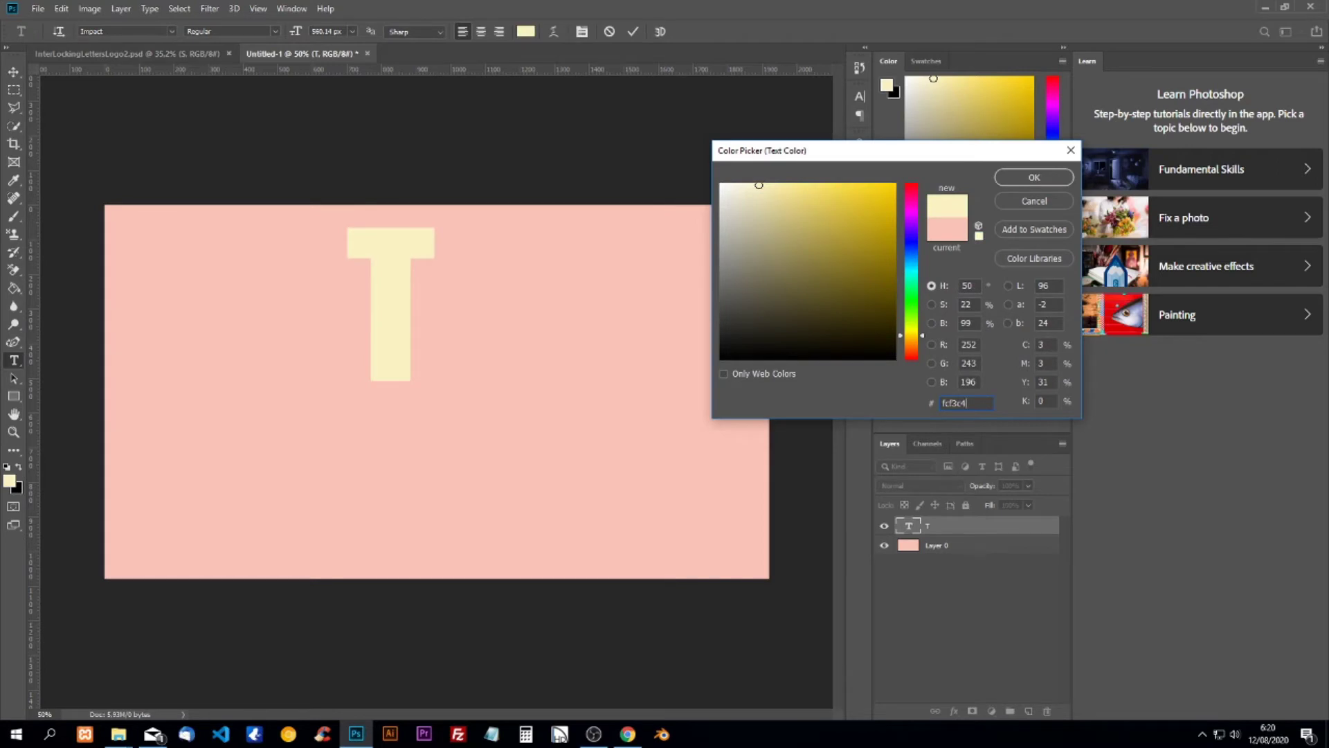
pyautogui.click(1034, 178)
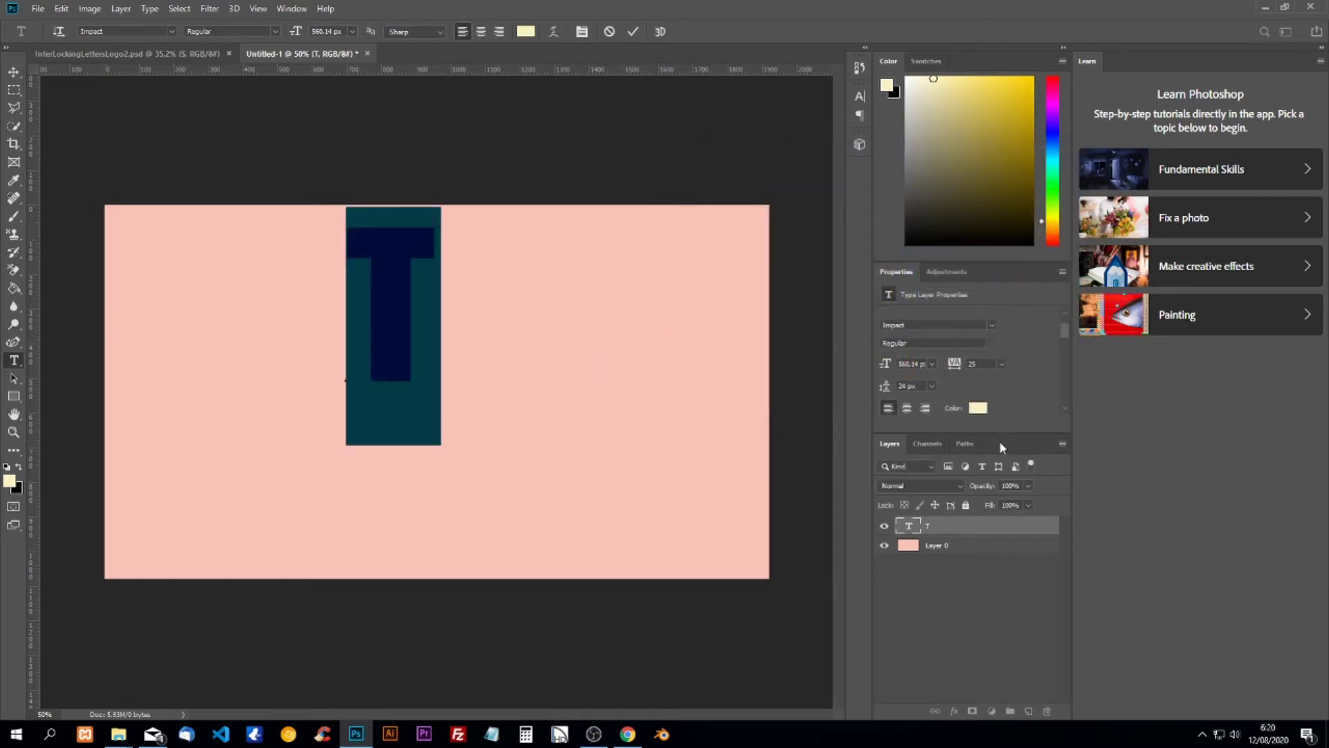
pyautogui.click(992, 325)
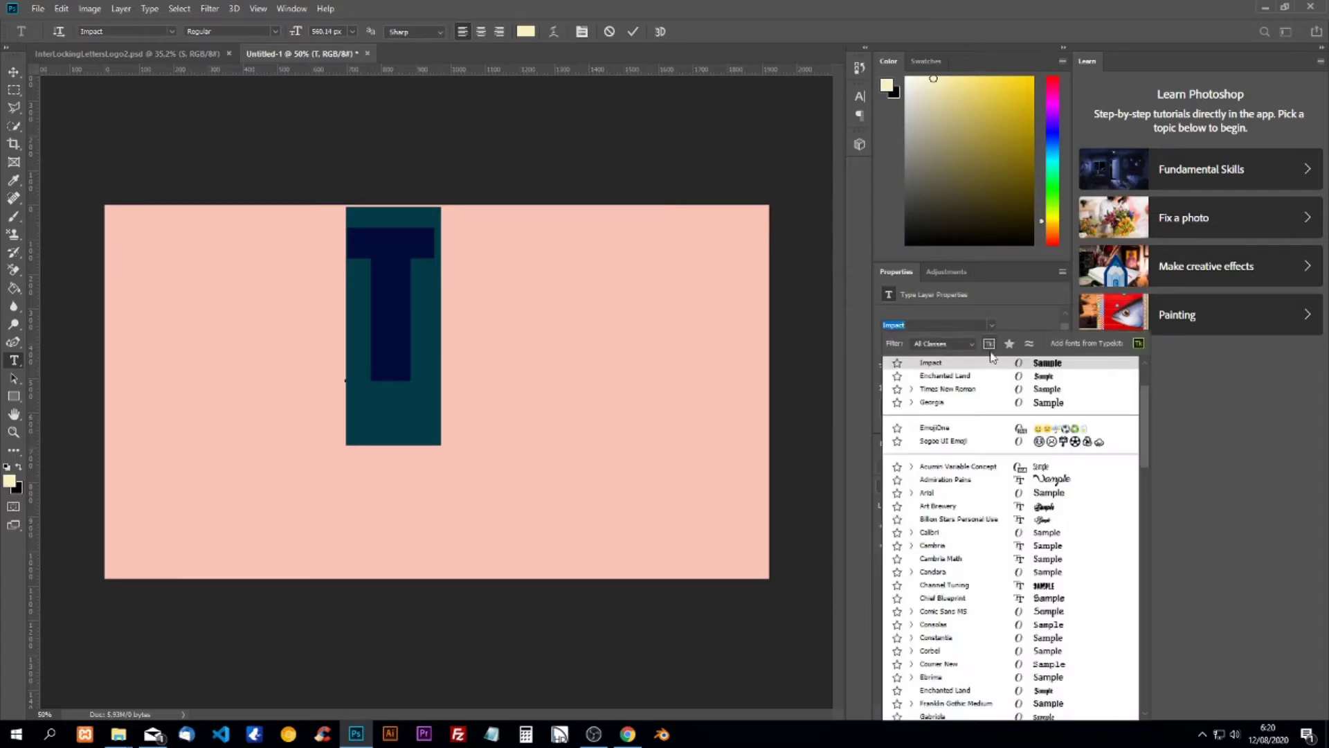
pyautogui.click(969, 389)
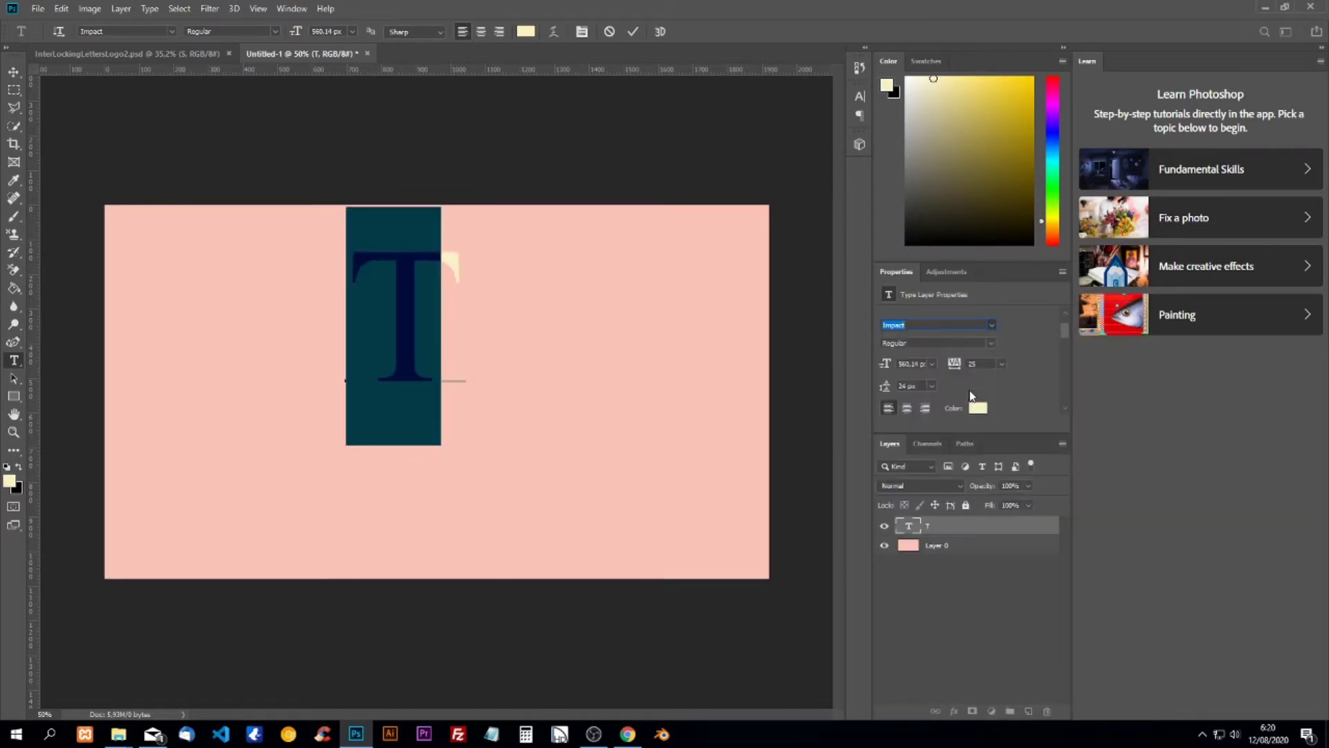
pyautogui.click(459, 340)
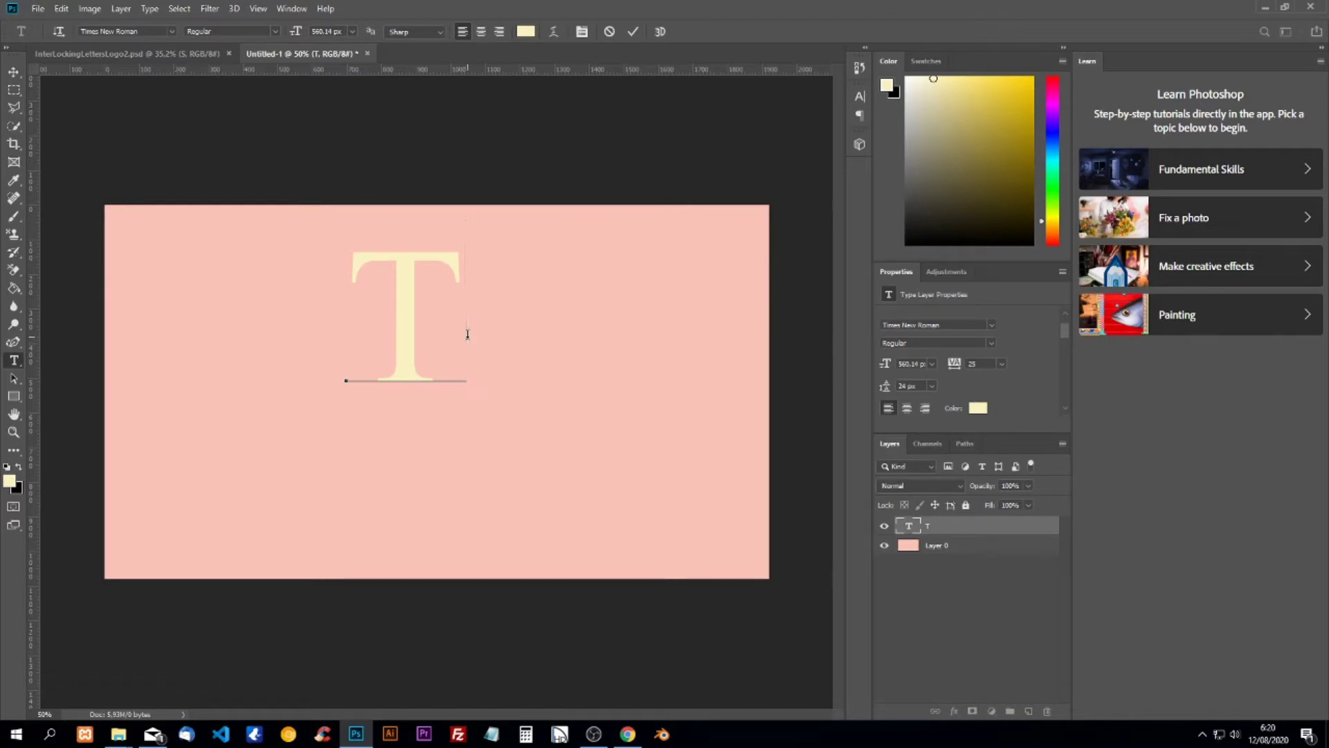
pyautogui.hotkey('ctrl', 'Return')
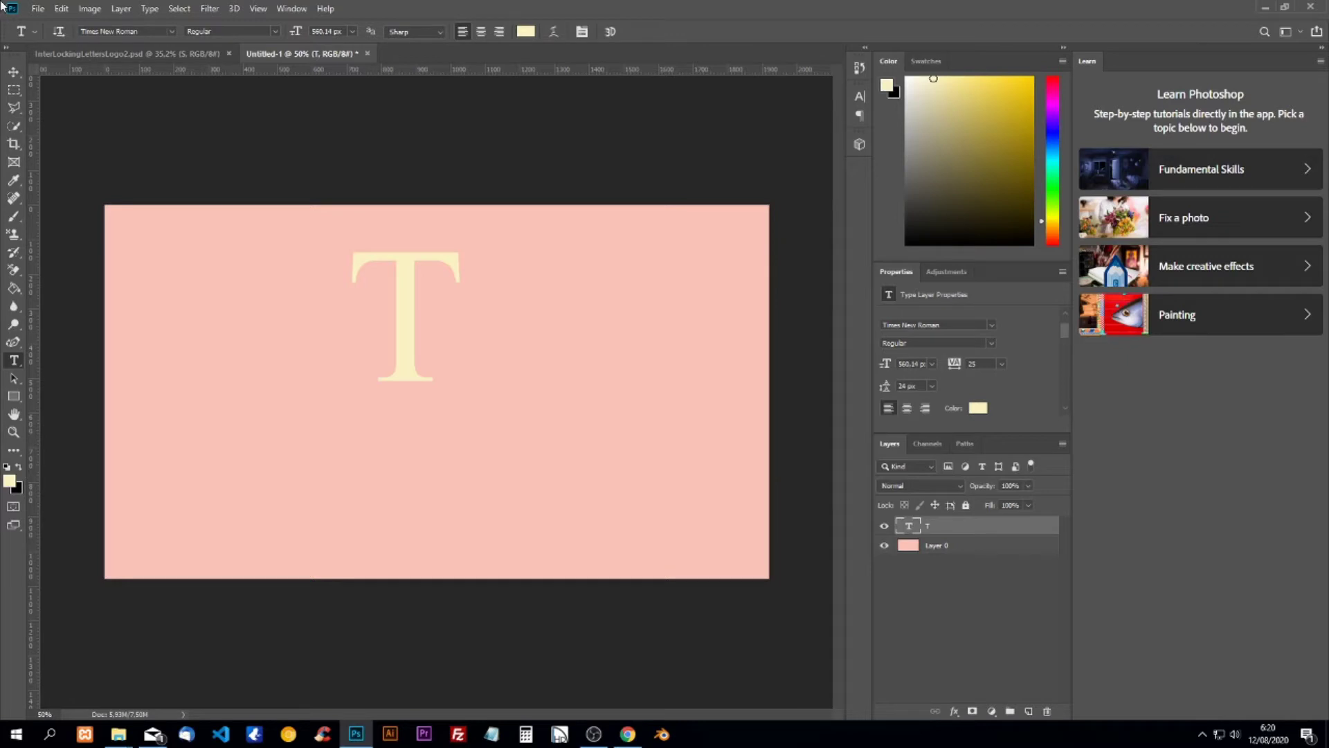
# - Duplicate the T layer, move the copy down and right, and change its letter to S
pyautogui.hotkey('ctrl', 'j')
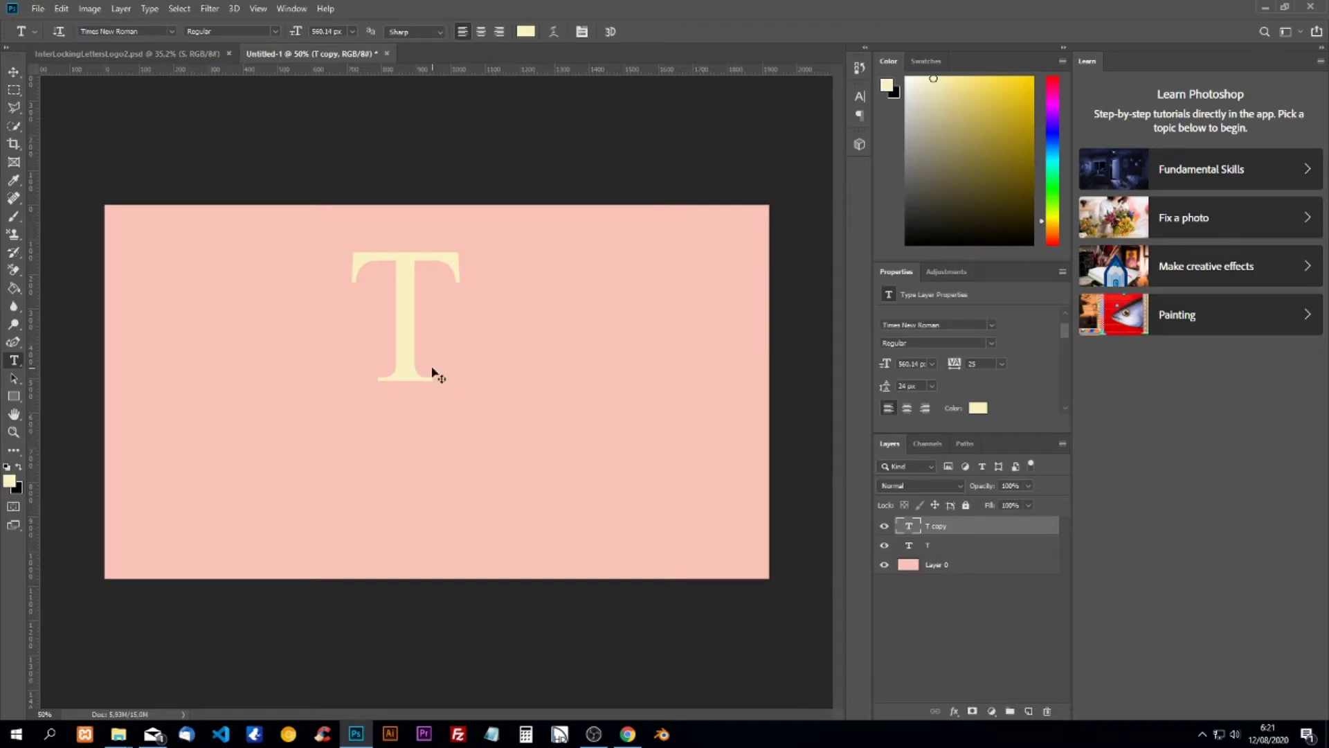
pyautogui.hotkey('ctrl', 't')
pyautogui.moveTo(406, 294); pyautogui.dragTo(580, 361)
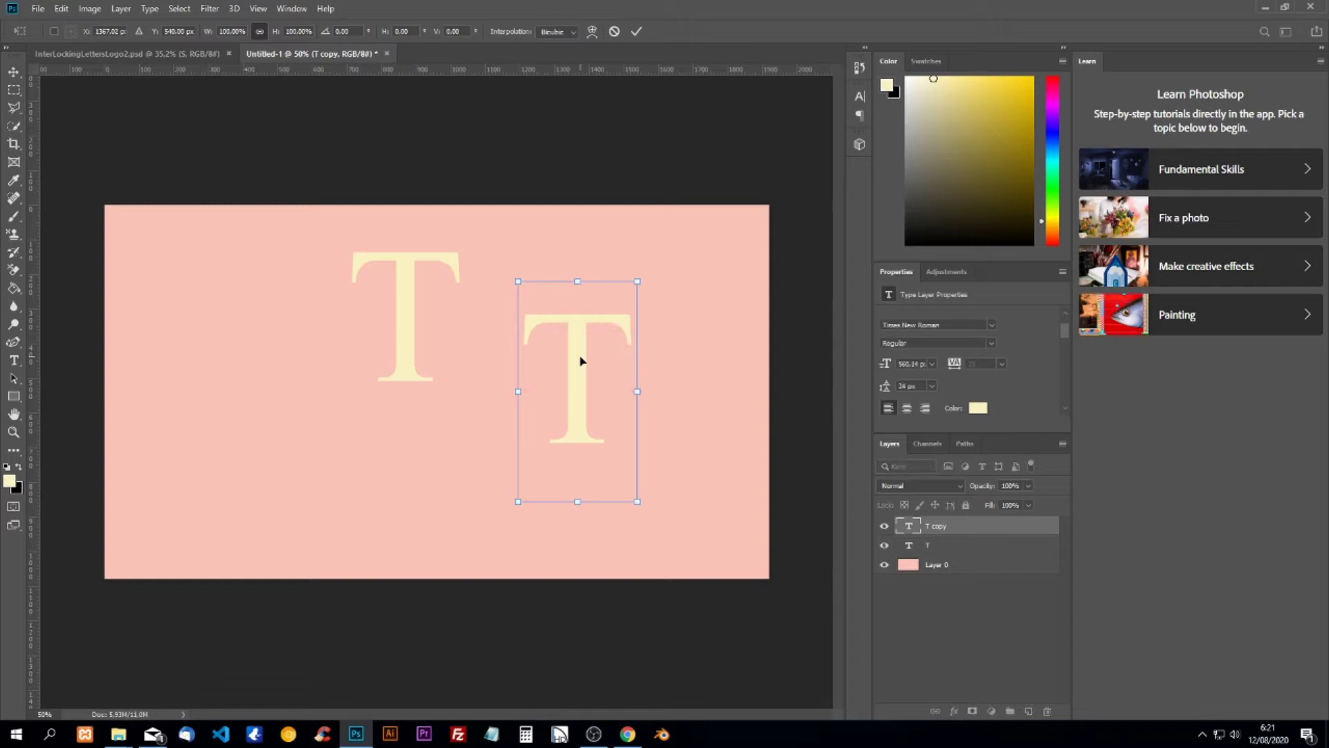
pyautogui.press('t')
pyautogui.click(610, 375)
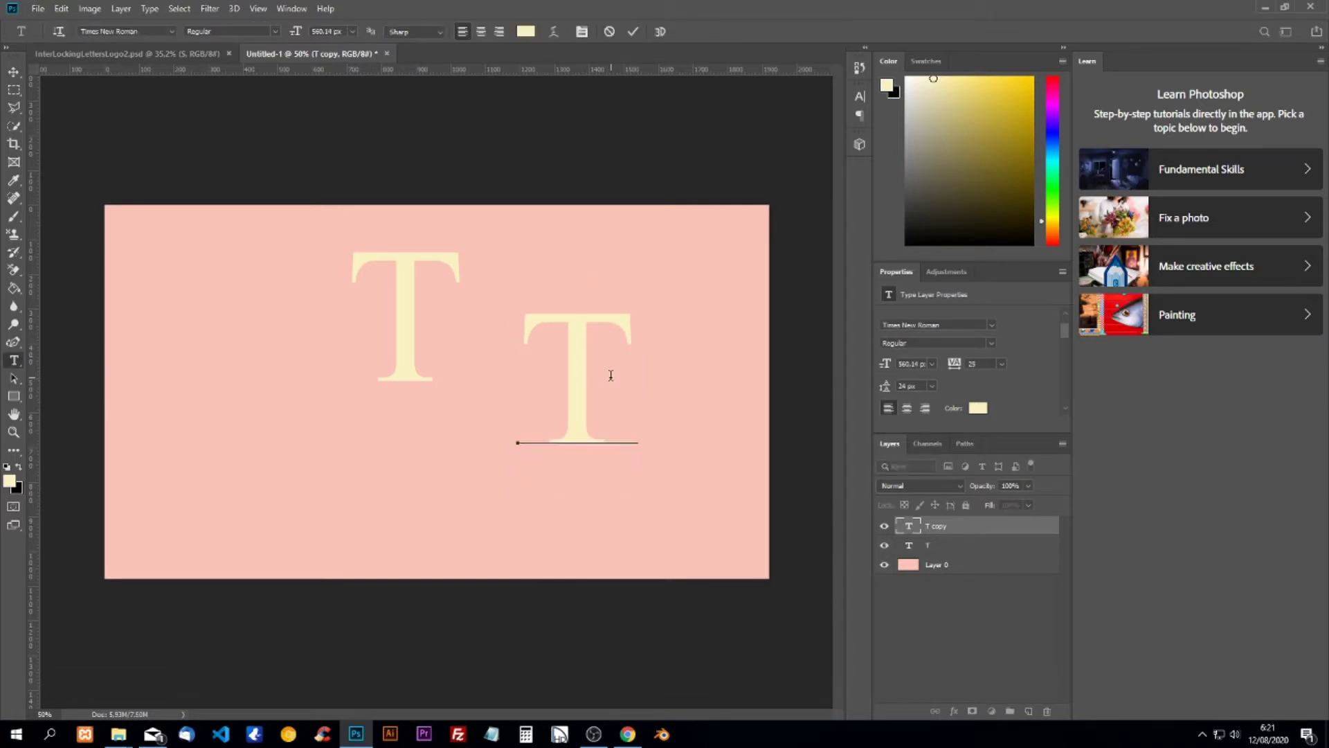
pyautogui.press('BackSpace')
pyautogui.write('S')
pyautogui.hotkey('ctrl', 'Return')
# - Recolour the S text pink #f962a0
pyautogui.press('i')
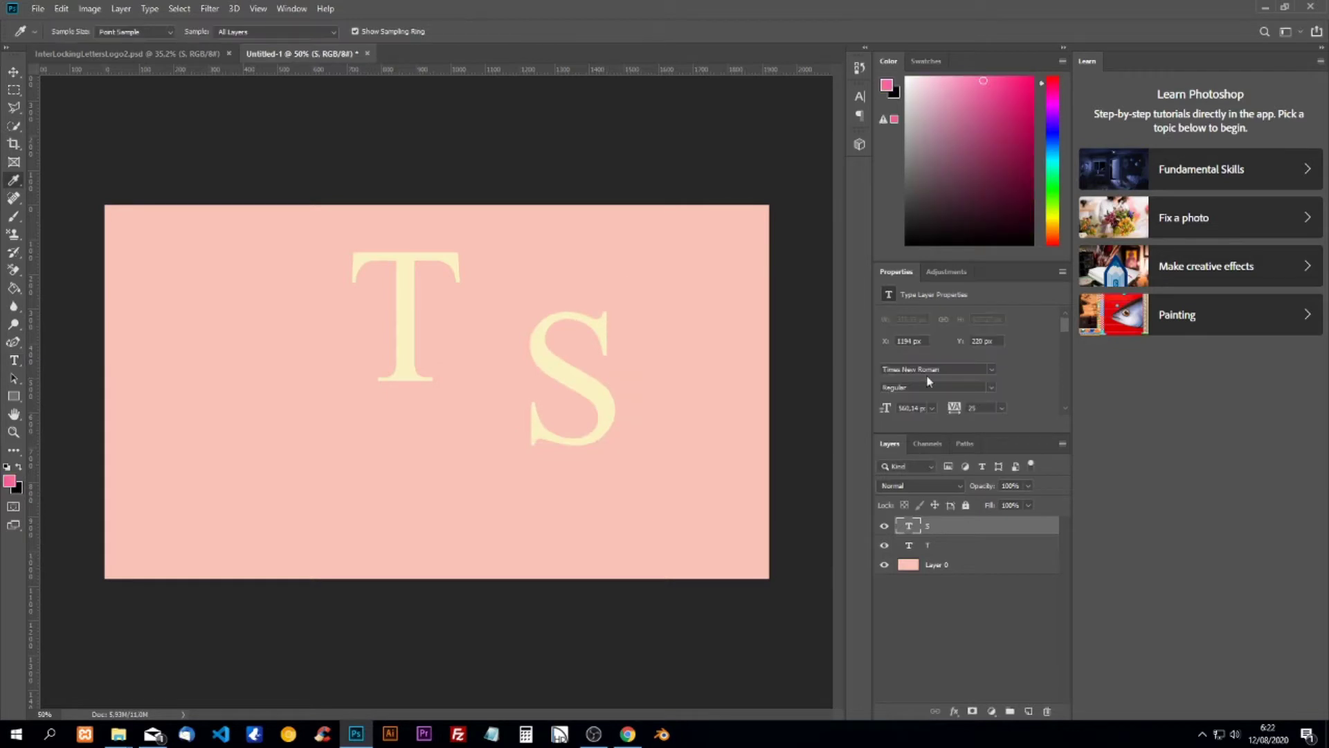
pyautogui.scroll(-3, 976, 364)
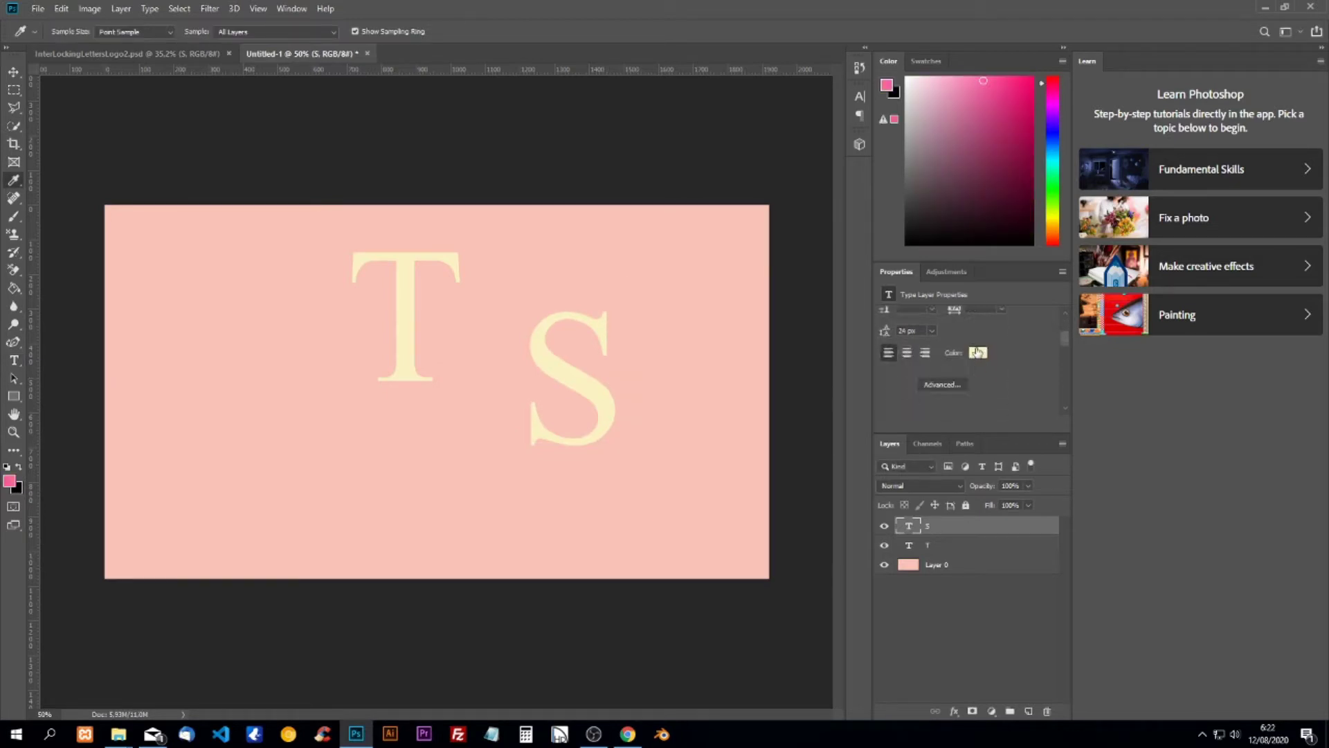
pyautogui.click(979, 355)
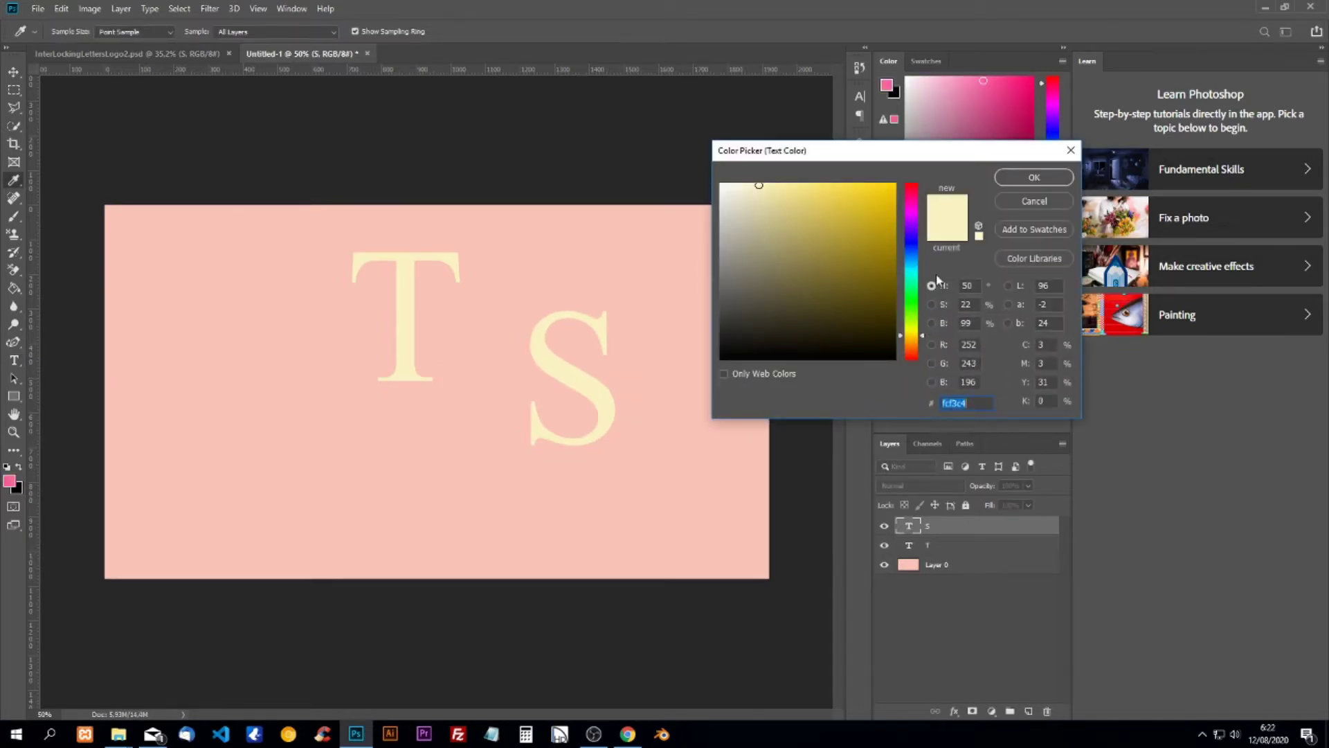
pyautogui.write('f')
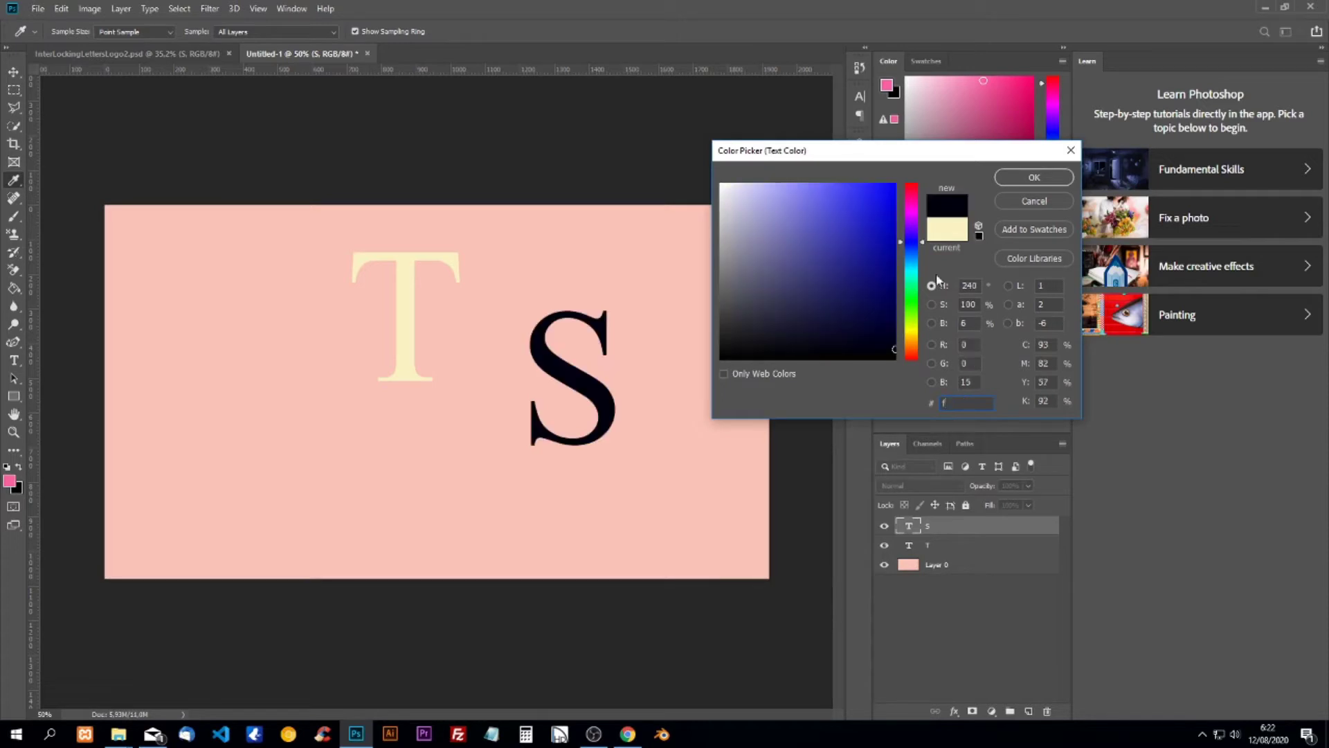
pyautogui.write('96')
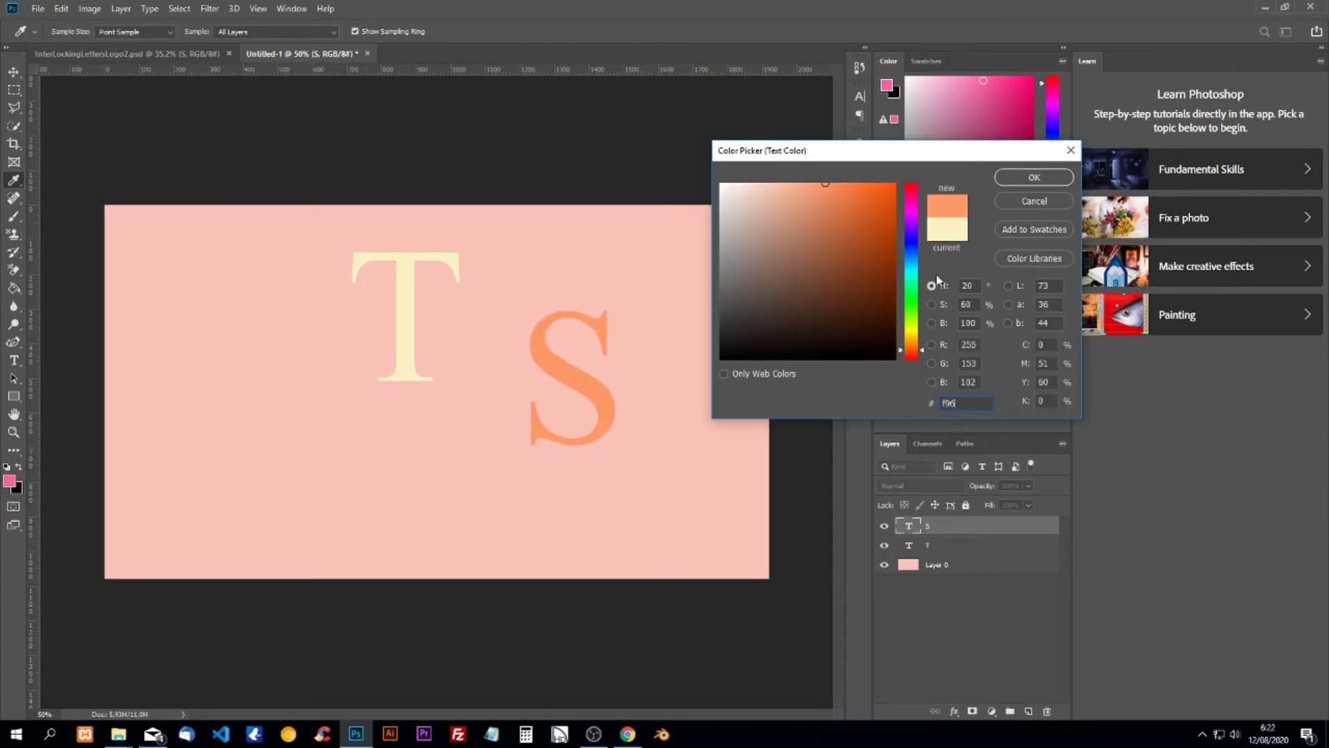
pyautogui.write('2a0')
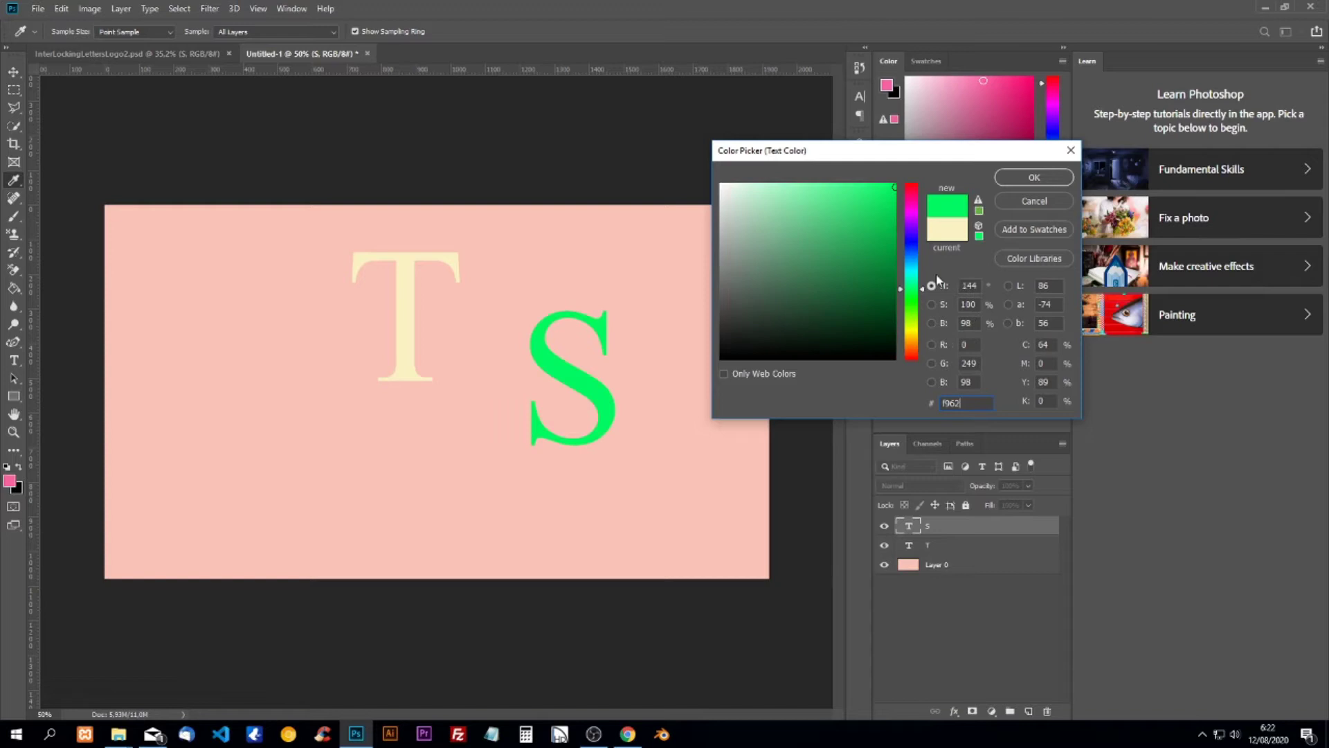
pyautogui.click(1031, 179)
# - Select both the T and S type layers and rasterize them
pyautogui.click(931, 544)
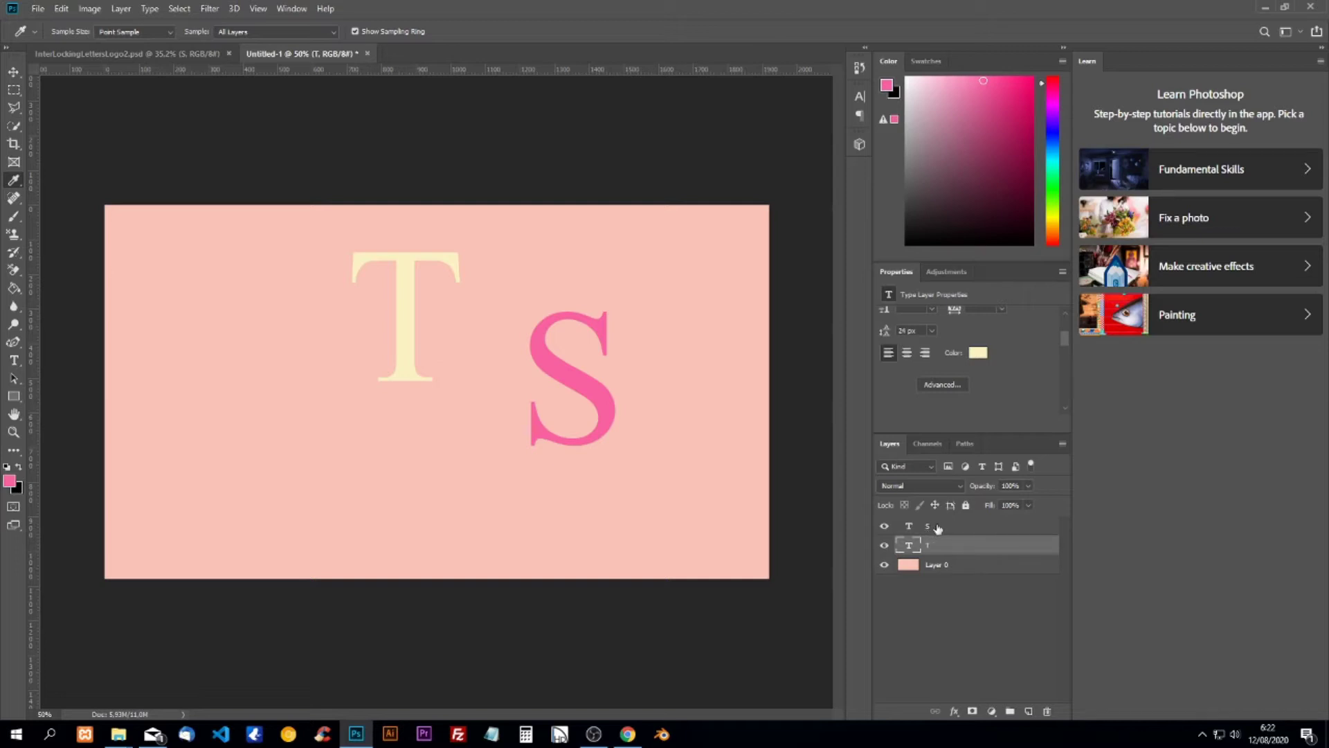
pyautogui.keyDown('shift'); pyautogui.click(938, 528); pyautogui.keyUp('shift')
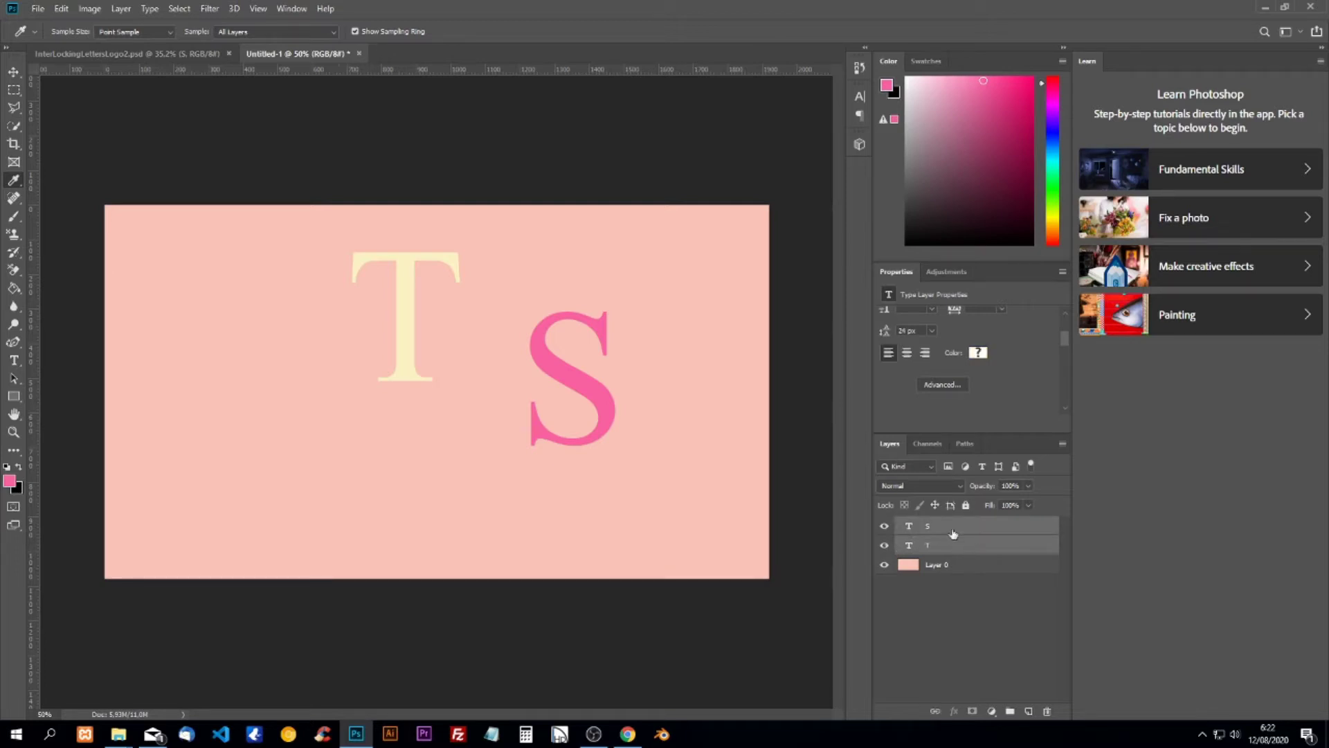
pyautogui.rightClick(954, 533)
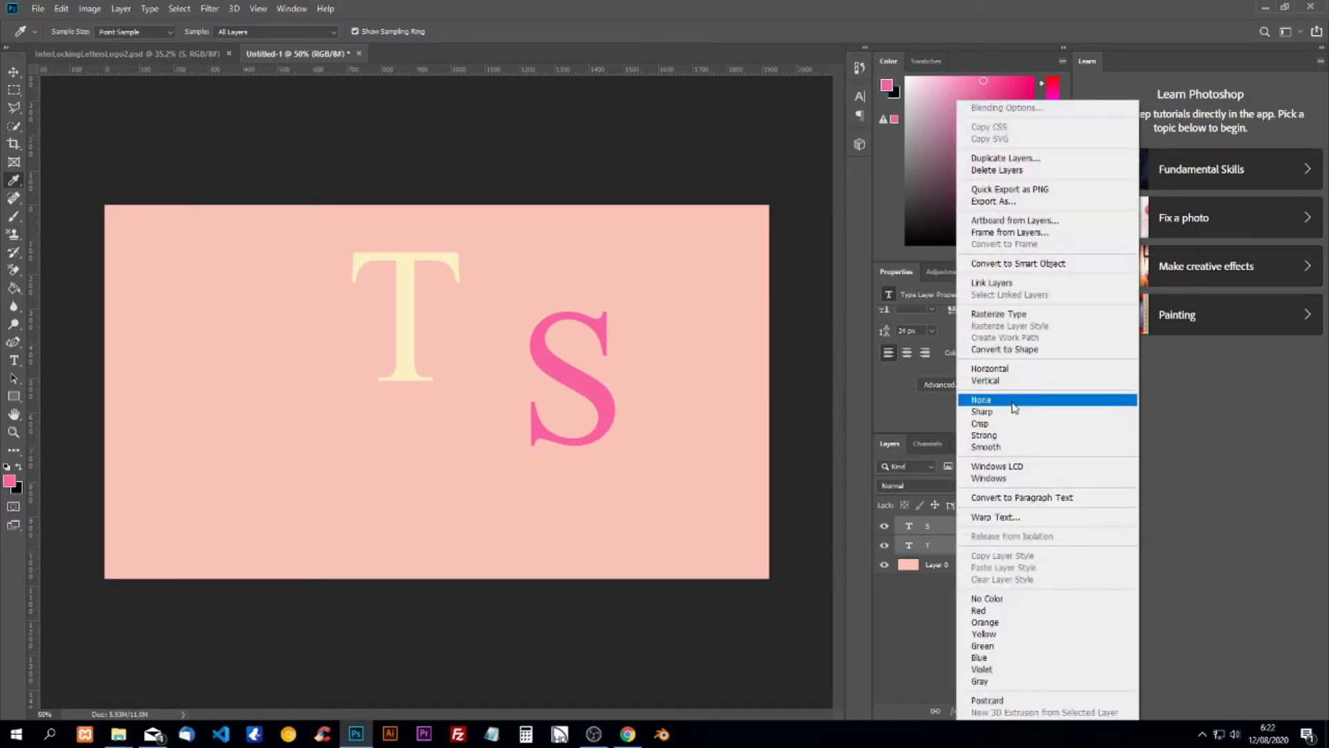
pyautogui.click(1018, 315)
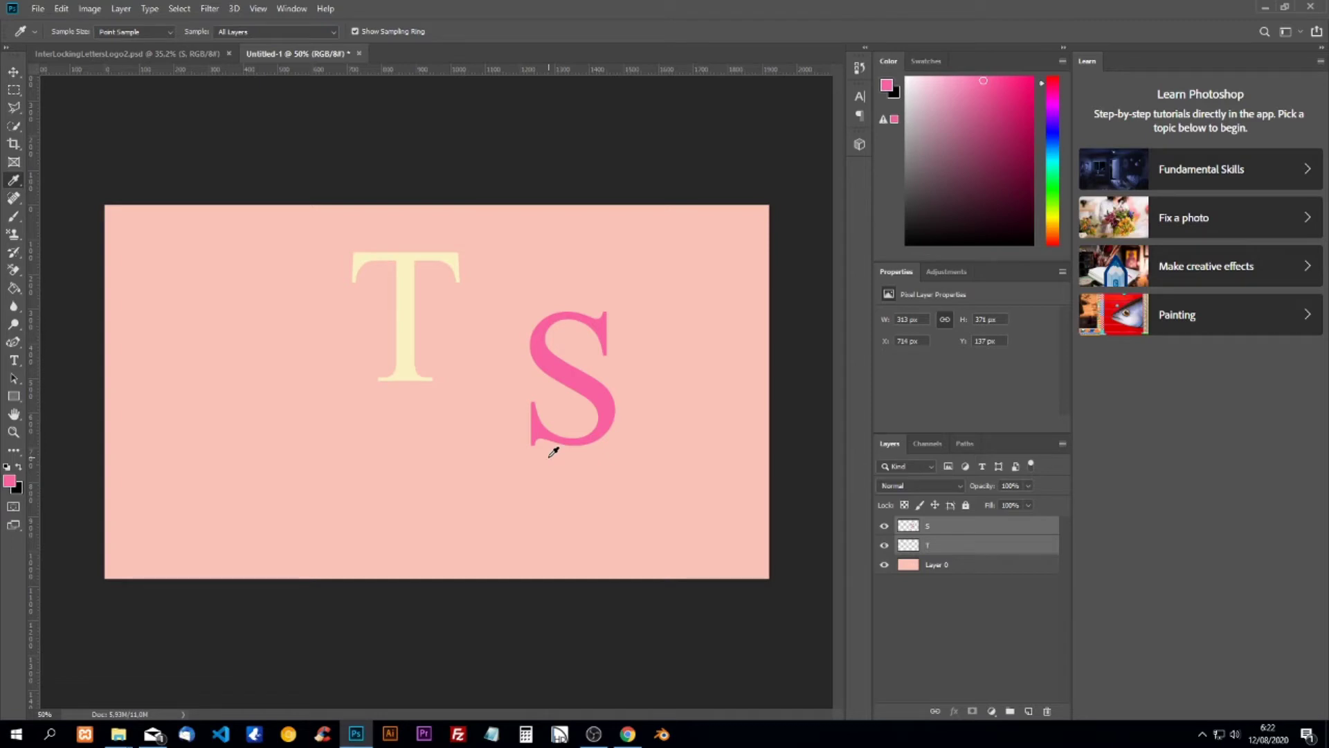
# - Move the T down beside the S and scale it to about 159% × 175%
pyautogui.click(922, 546)
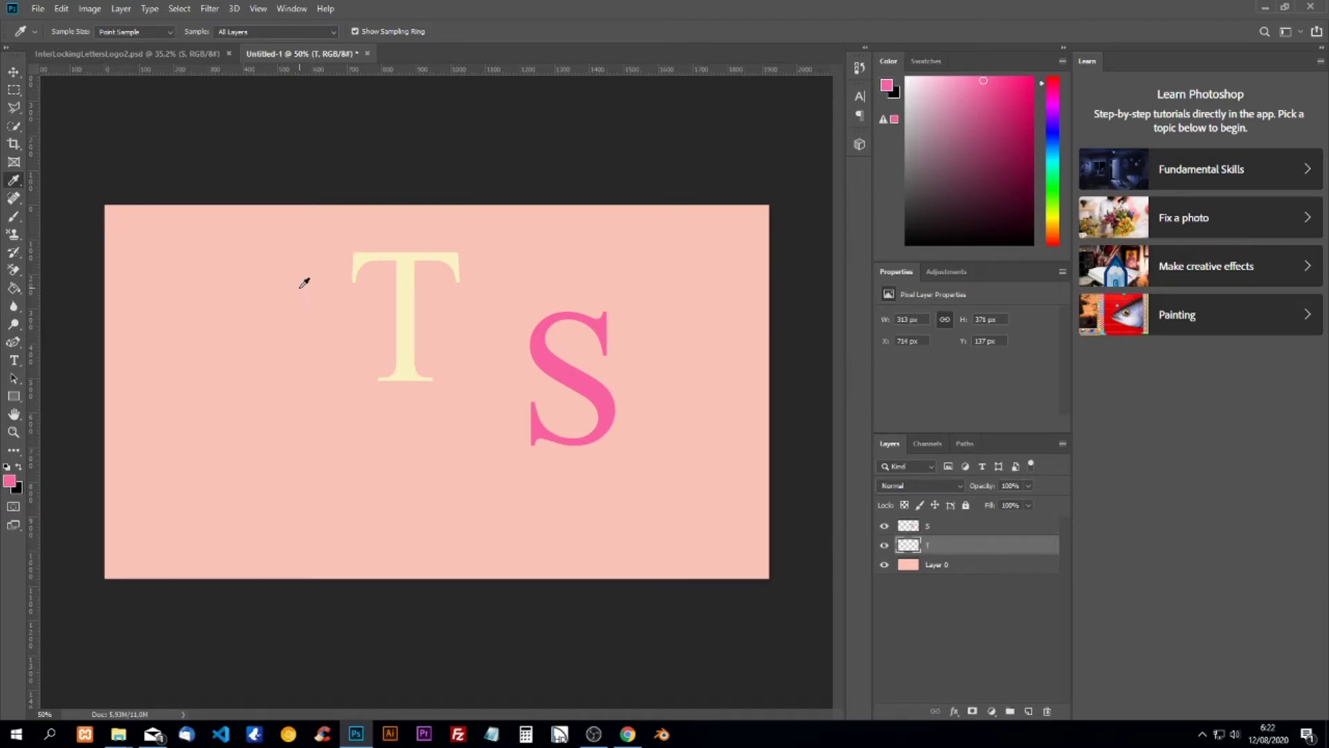
pyautogui.hotkey('ctrl', 't')
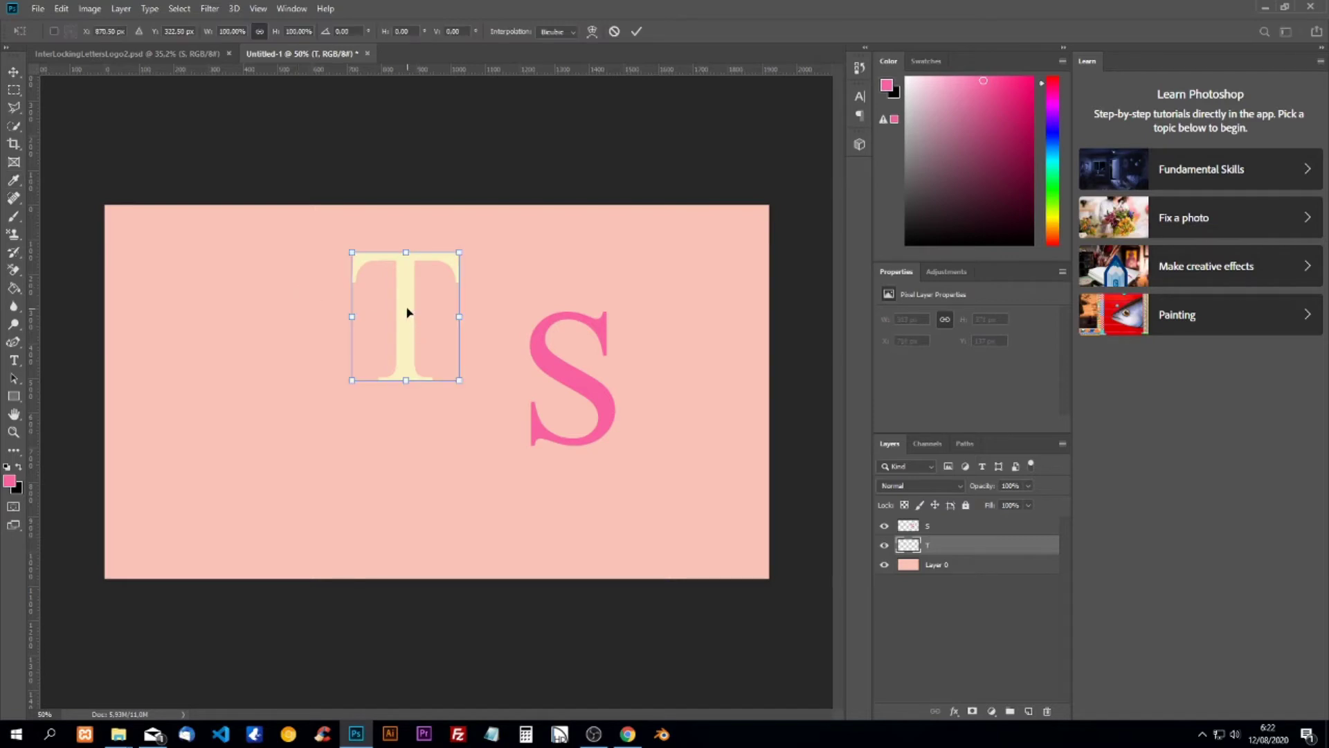
pyautogui.moveTo(409, 313); pyautogui.dragTo(436, 386)
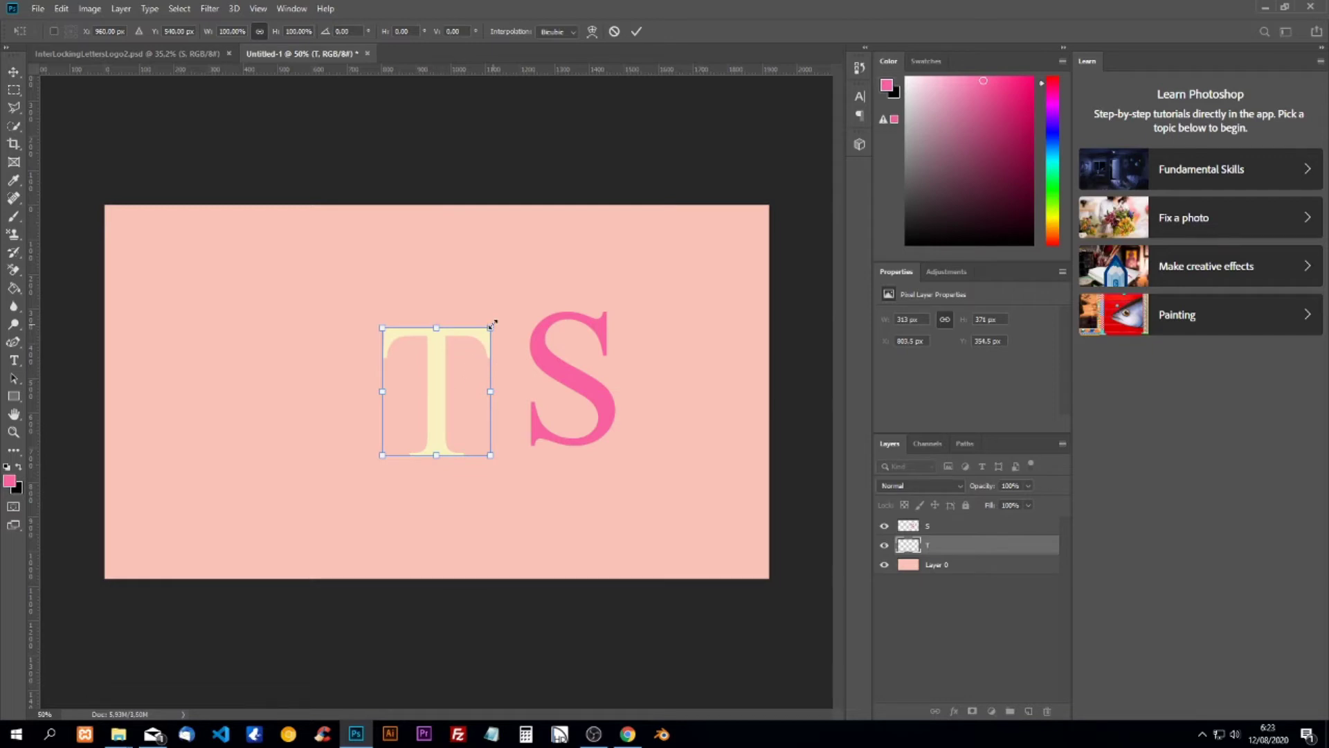
pyautogui.moveTo(493, 324); pyautogui.dragTo(558, 228)
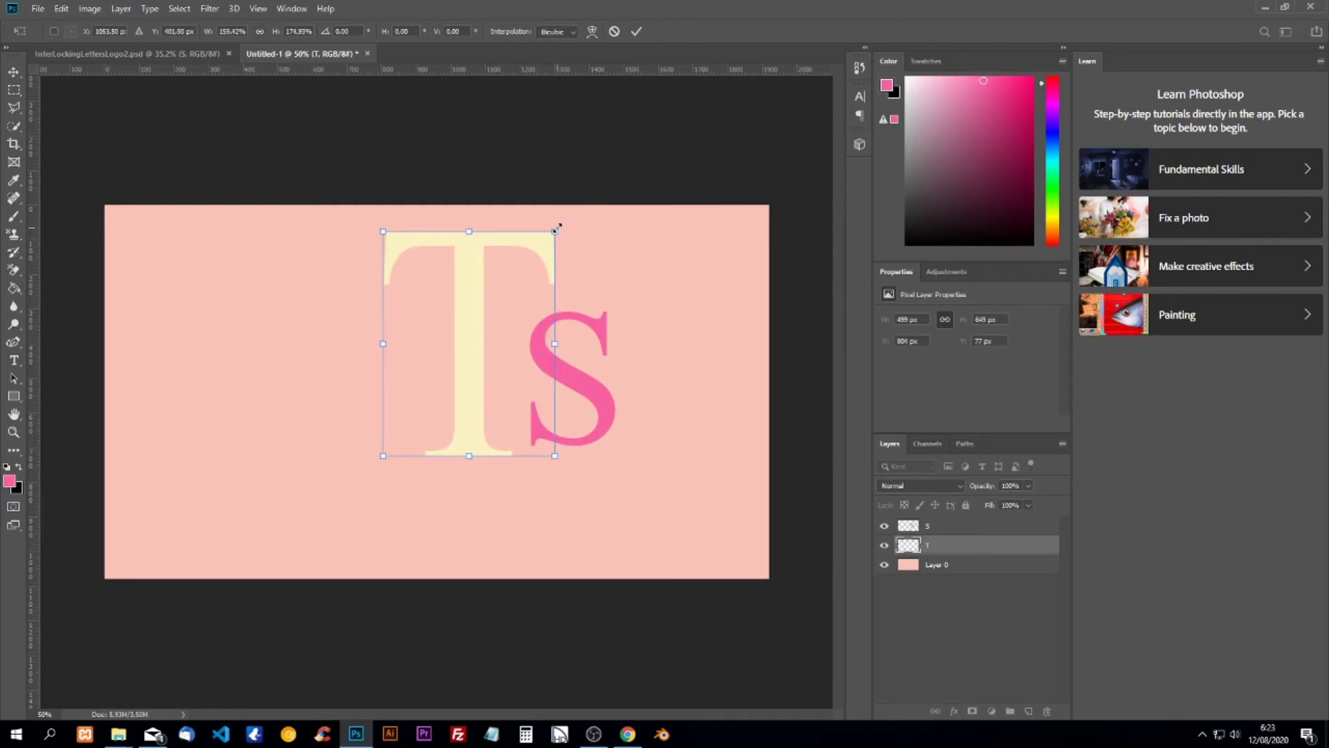
pyautogui.moveTo(469, 275); pyautogui.dragTo(437, 331)
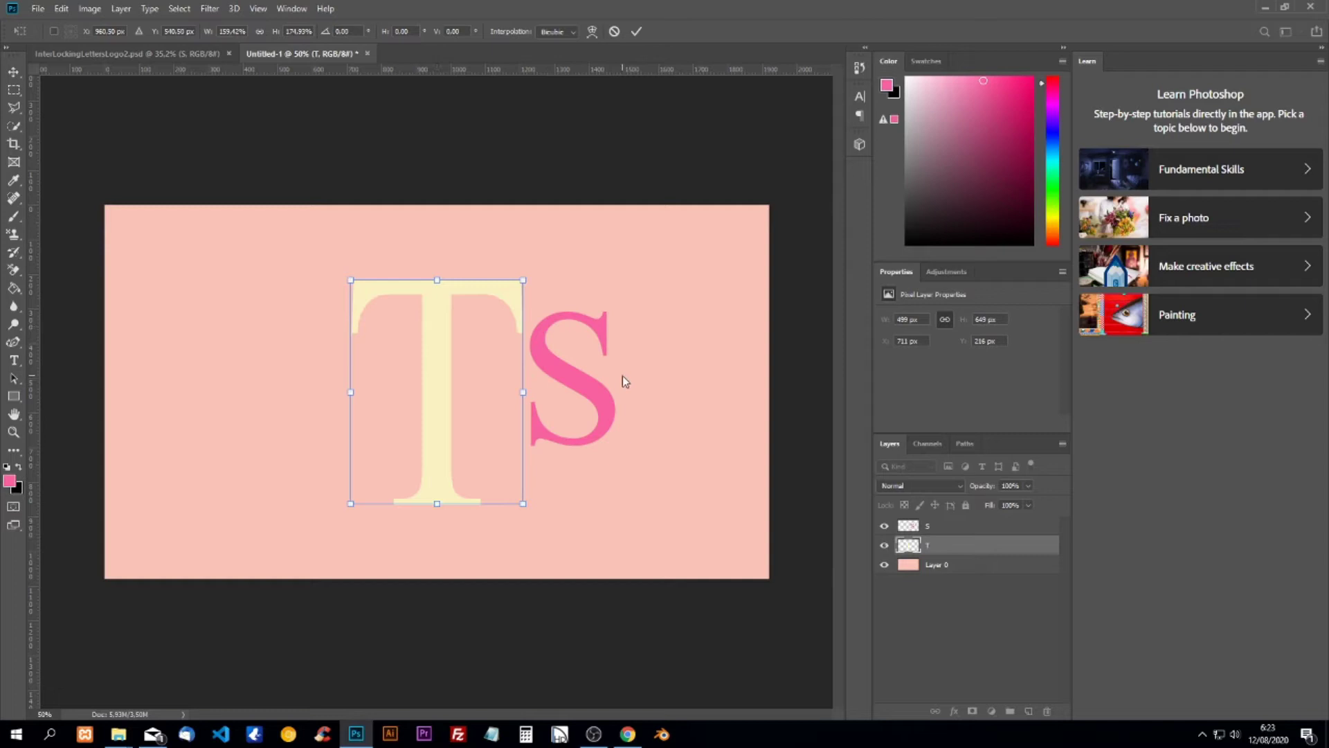
# - Move the S left onto the T's stem, scale it to about 111%, and commit
pyautogui.click(928, 528)
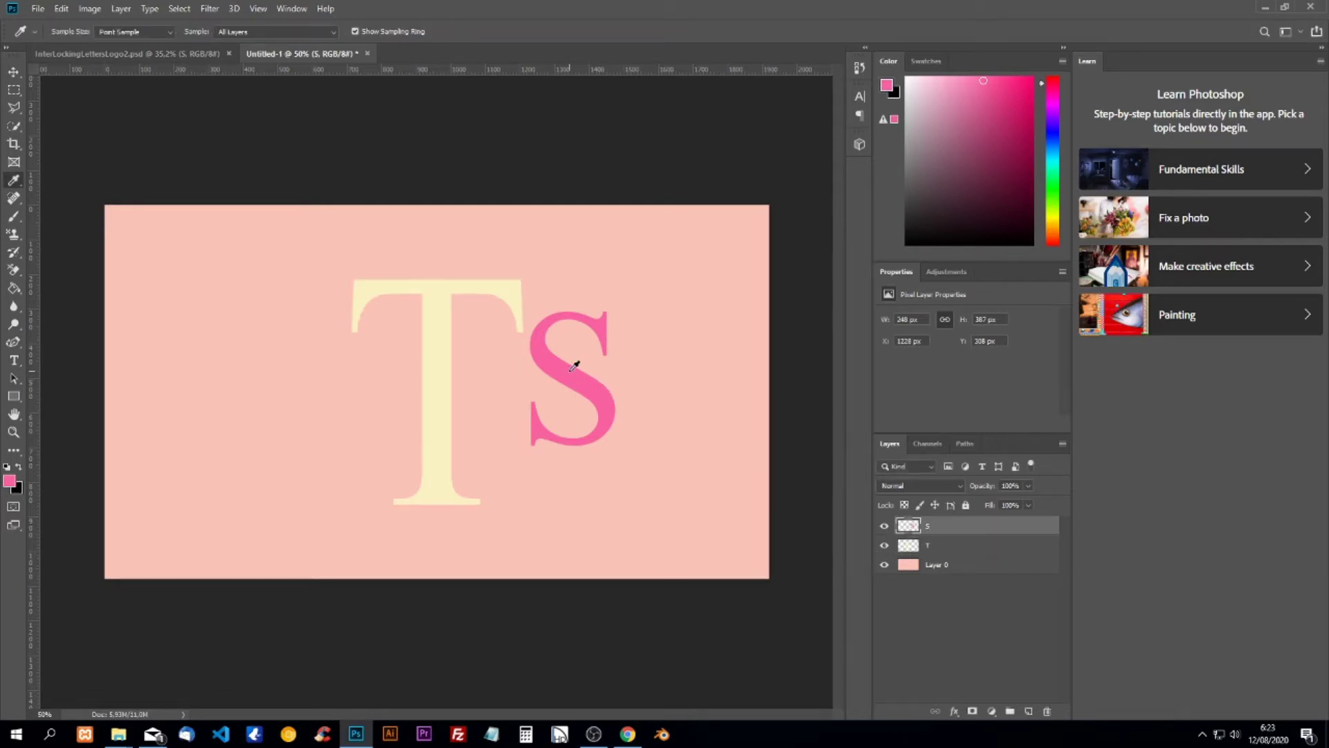
pyautogui.hotkey('ctrl', 't')
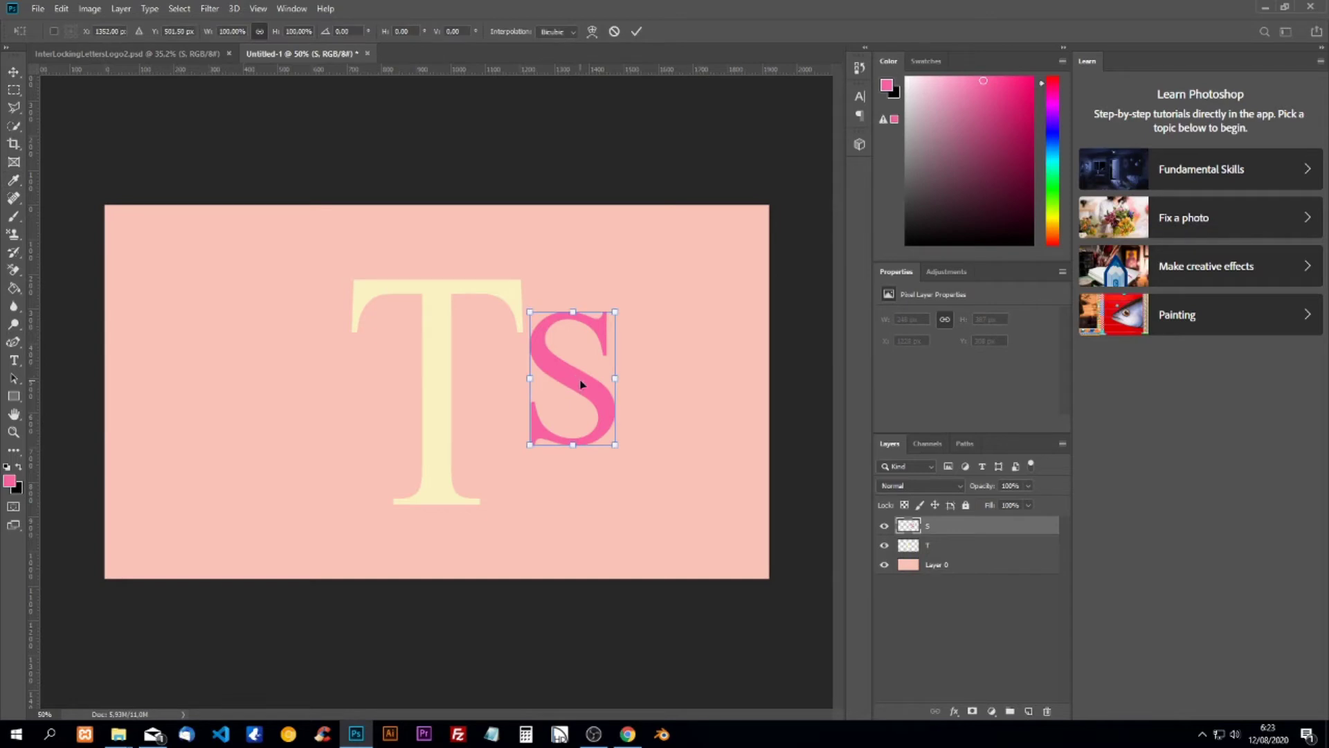
pyautogui.moveTo(572, 382); pyautogui.dragTo(448, 410)
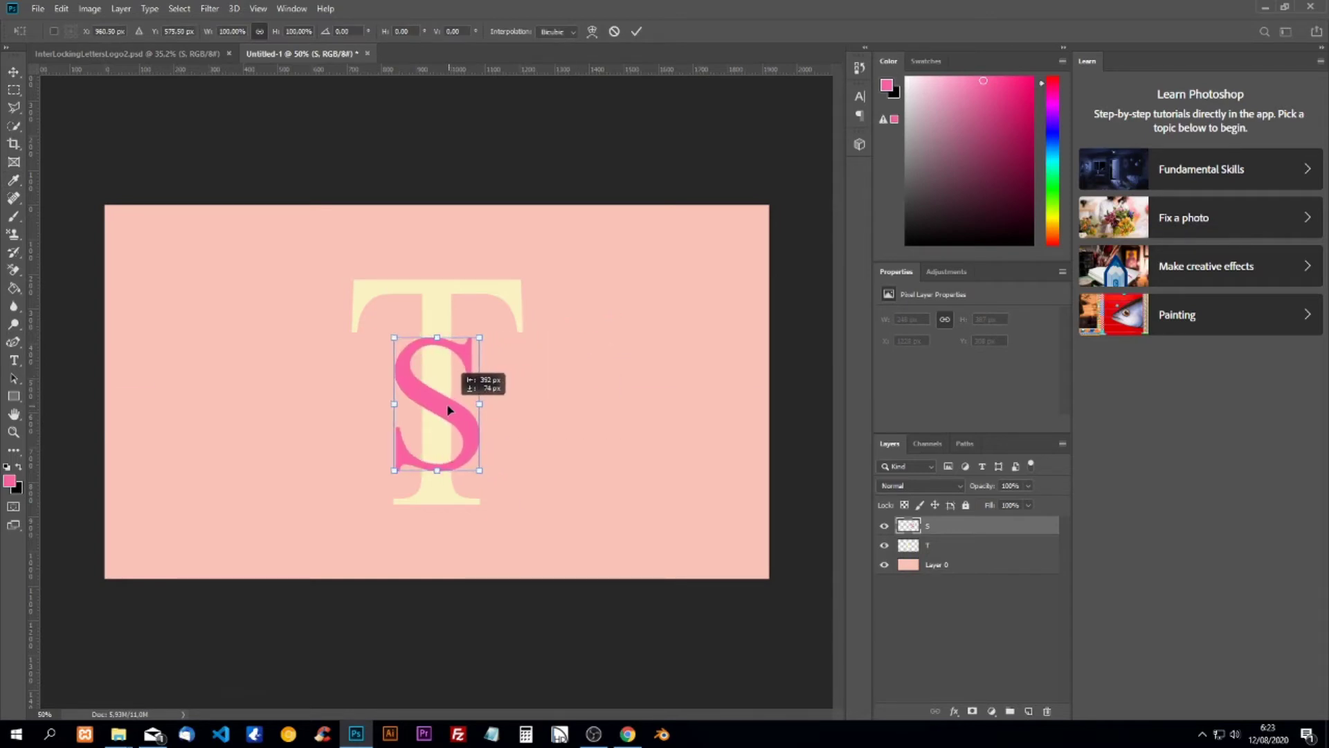
pyautogui.moveTo(436, 337); pyautogui.dragTo(437, 327)
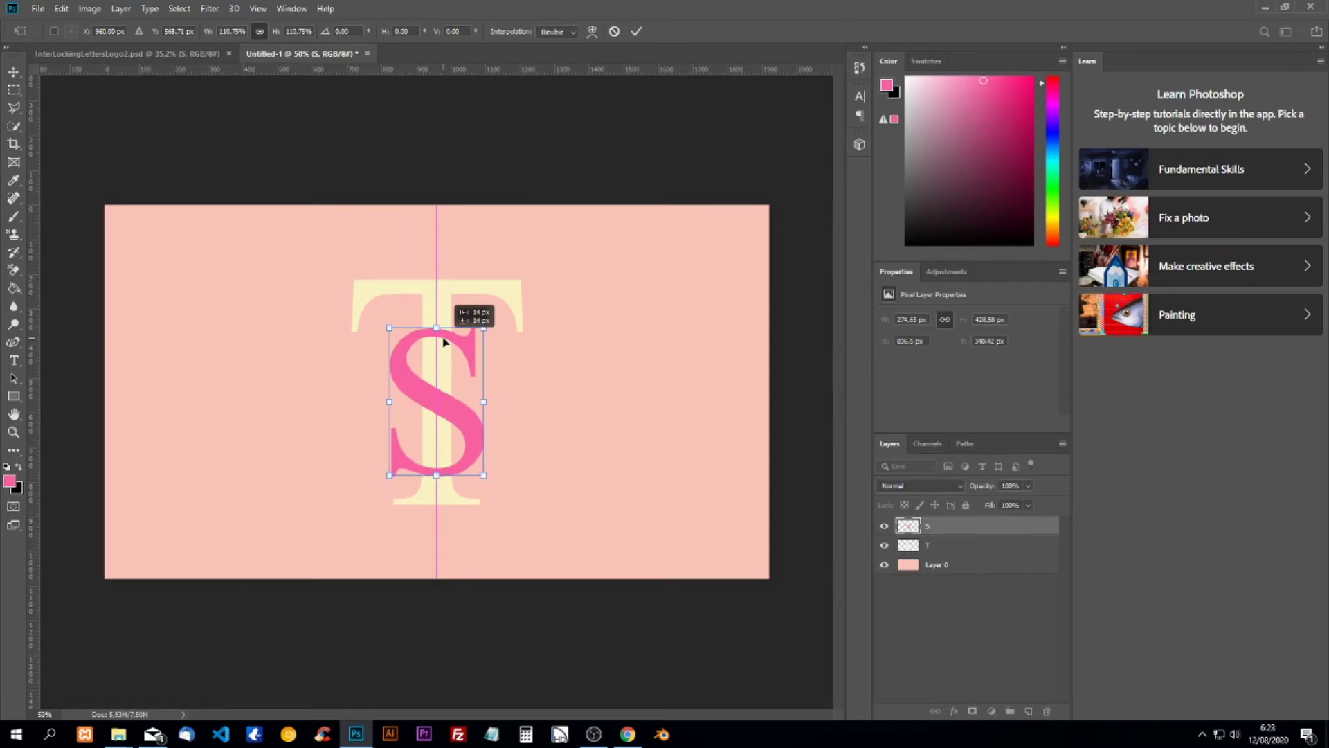
pyautogui.moveTo(444, 342); pyautogui.dragTo(445, 346)
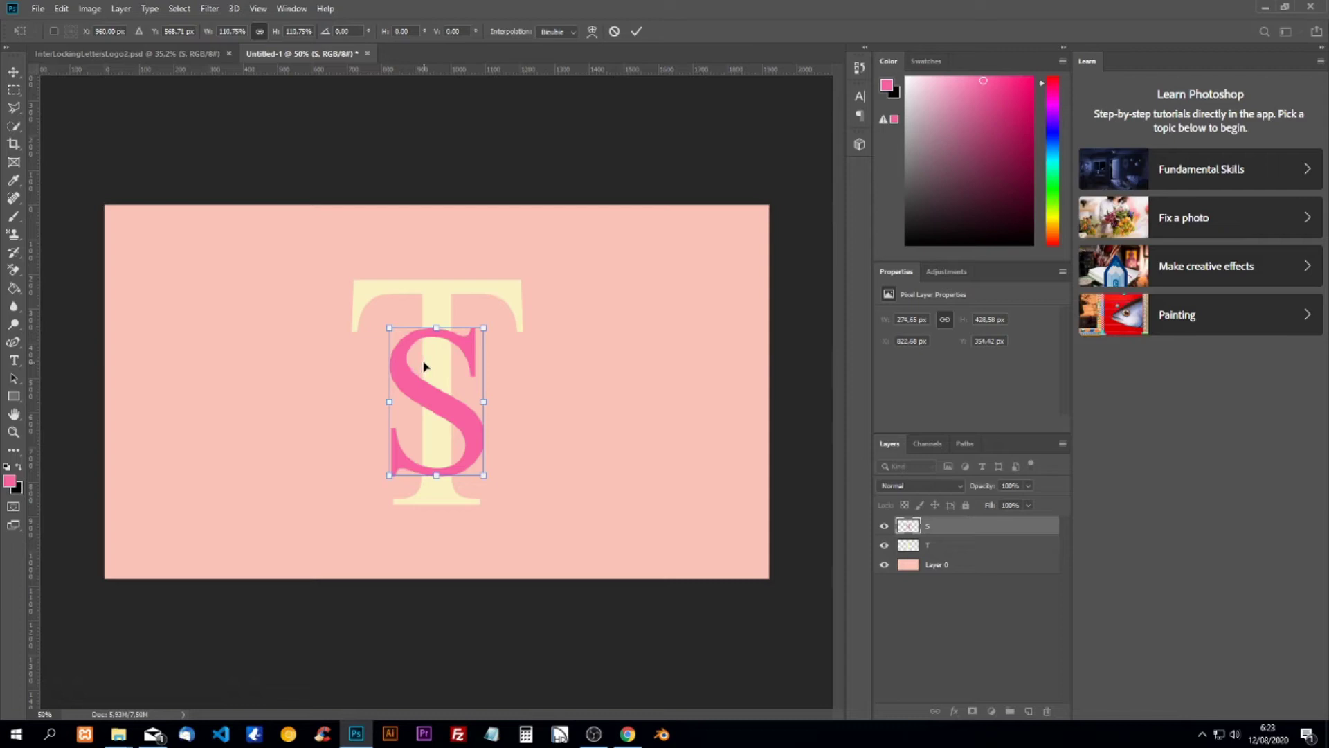
pyautogui.press('Return')
pyautogui.press('i')
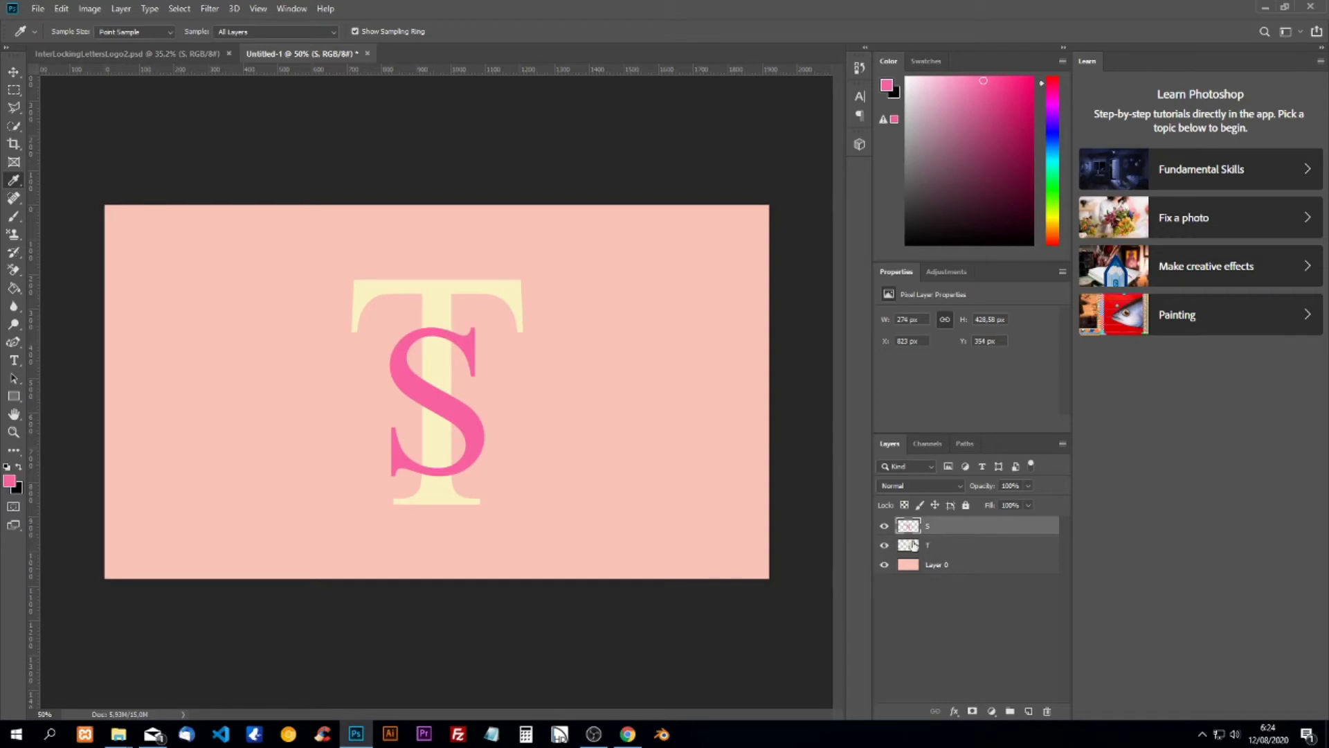
# - Add white layer masks to both the S and T layers
pyautogui.click(972, 711)
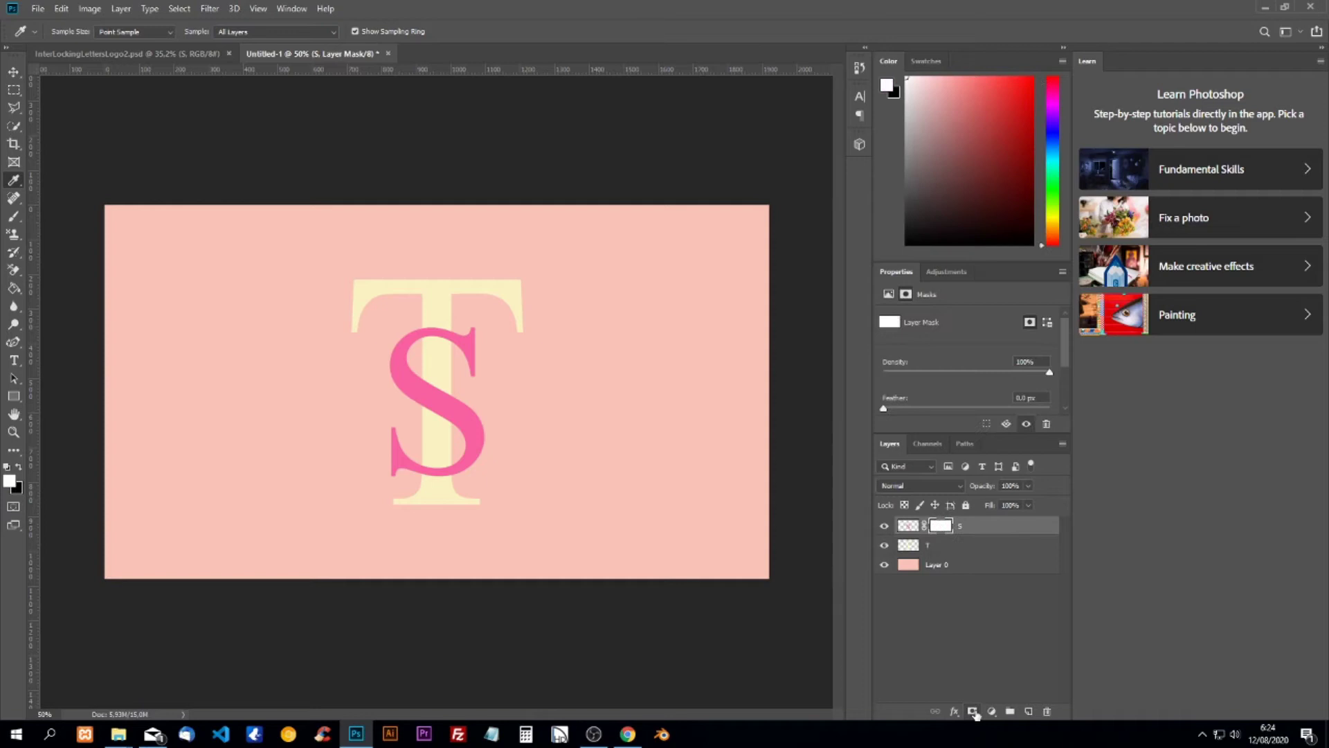
pyautogui.click(927, 548)
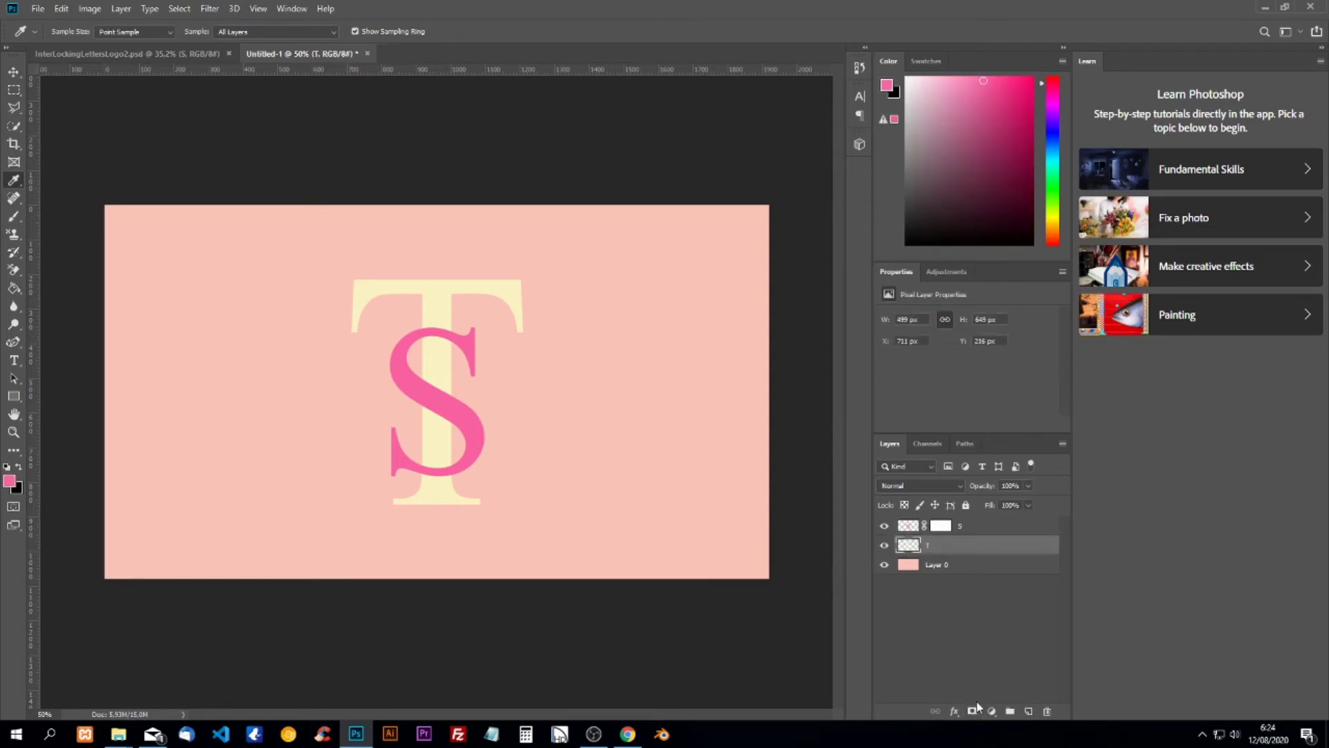
pyautogui.click(973, 711)
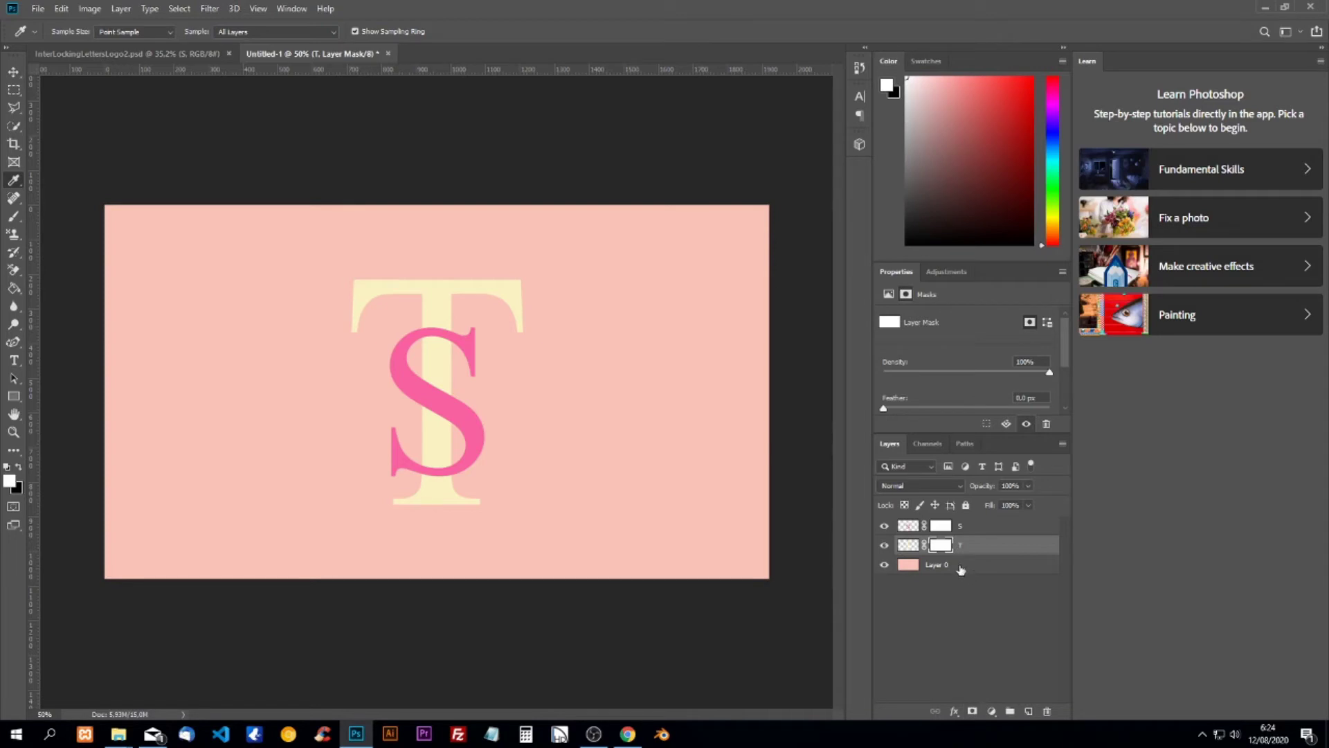
# - With the S layer active, load the T layer's outline as a selection
pyautogui.click(955, 526)
pyautogui.click(451, 457)
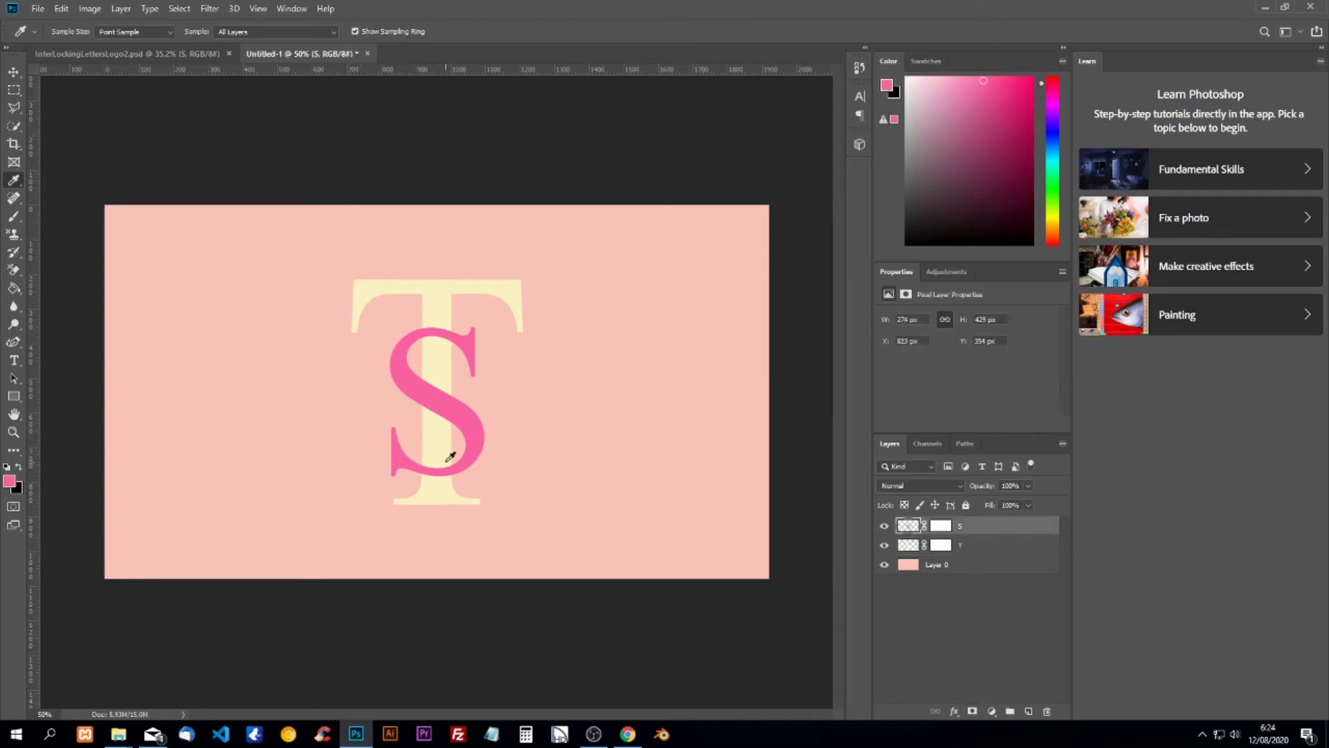
pyautogui.keyDown('ctrl'); pyautogui.click(912, 547); pyautogui.keyUp('ctrl')
# - Paint black on the S mask where it crosses the T stem, then deselect
pyautogui.click(941, 527)
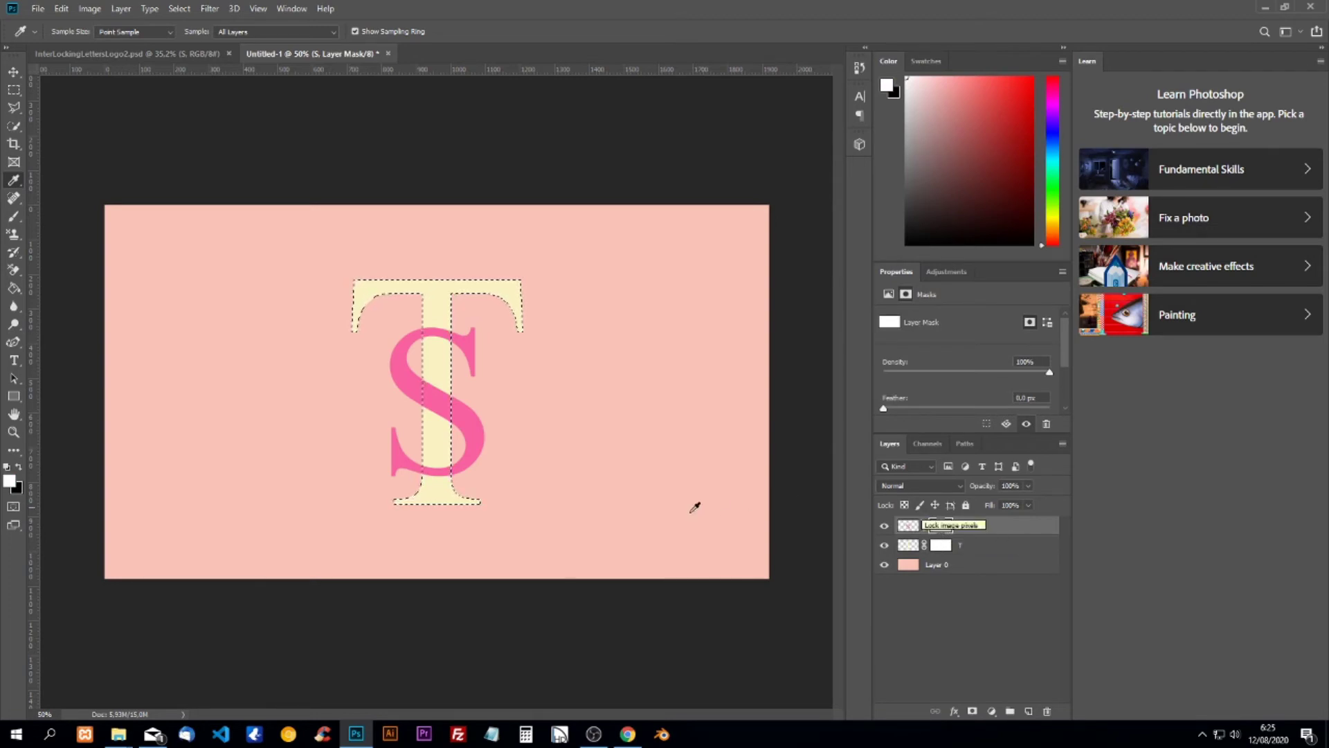
pyautogui.click(16, 221)
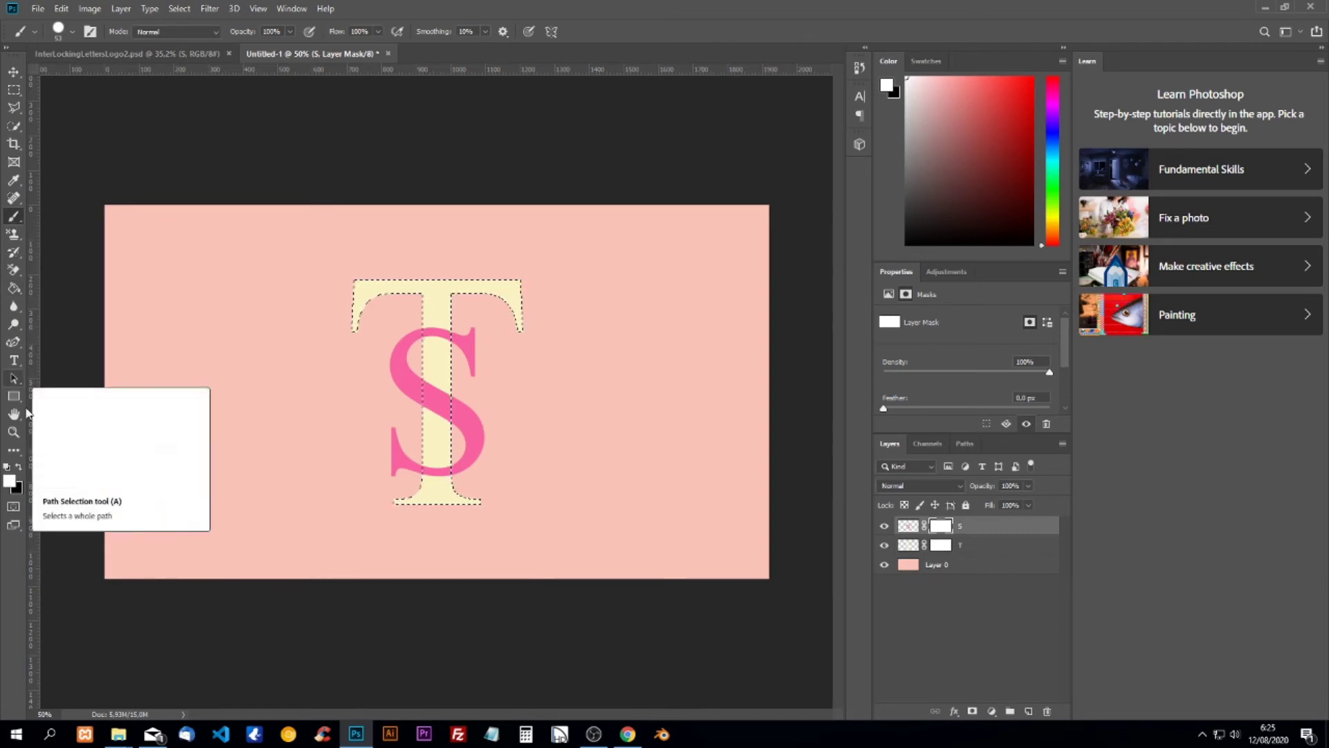
pyautogui.click(20, 470)
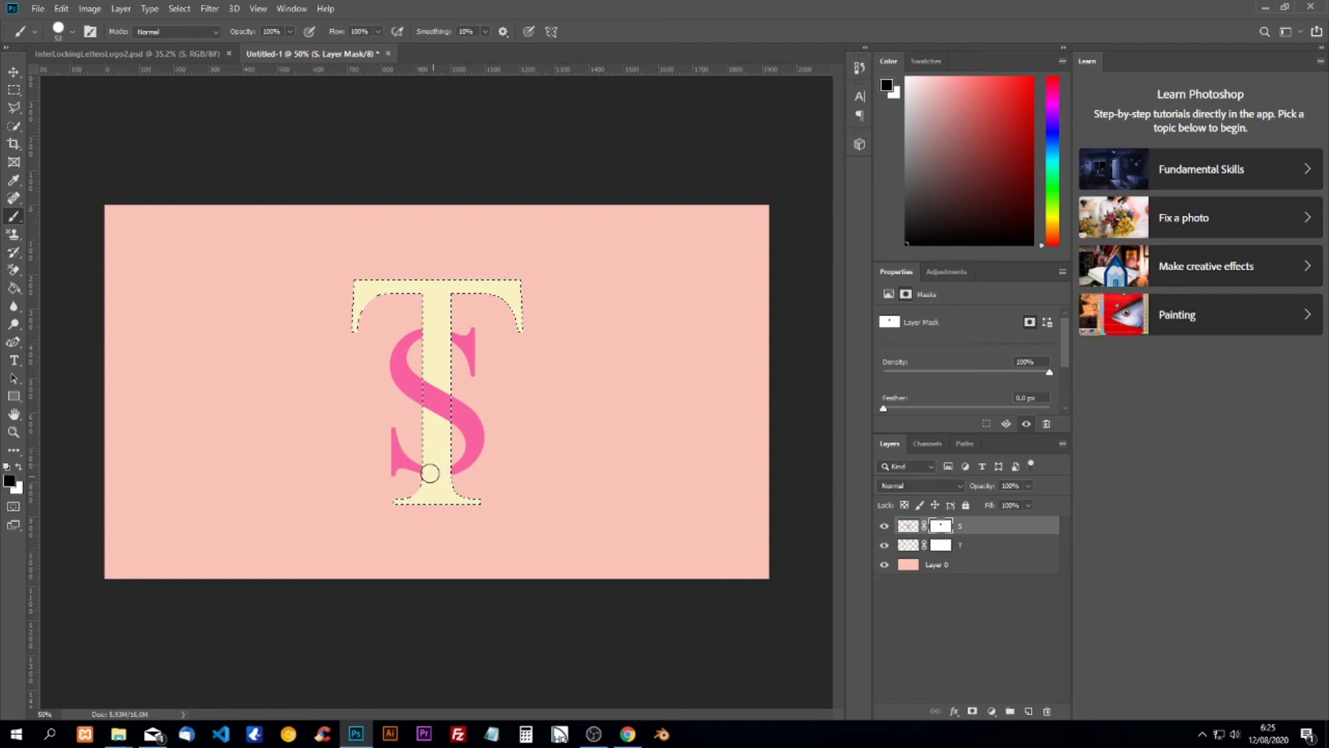
pyautogui.moveTo(430, 473)
pyautogui.mouseDown()
pyautogui.moveTo(430, 454)
pyautogui.moveTo(441, 461)
pyautogui.mouseUp()
pyautogui.hotkey('ctrl', 'd')
# - Draw a square rectangle around the interlocked letters
pyautogui.click(13, 396)
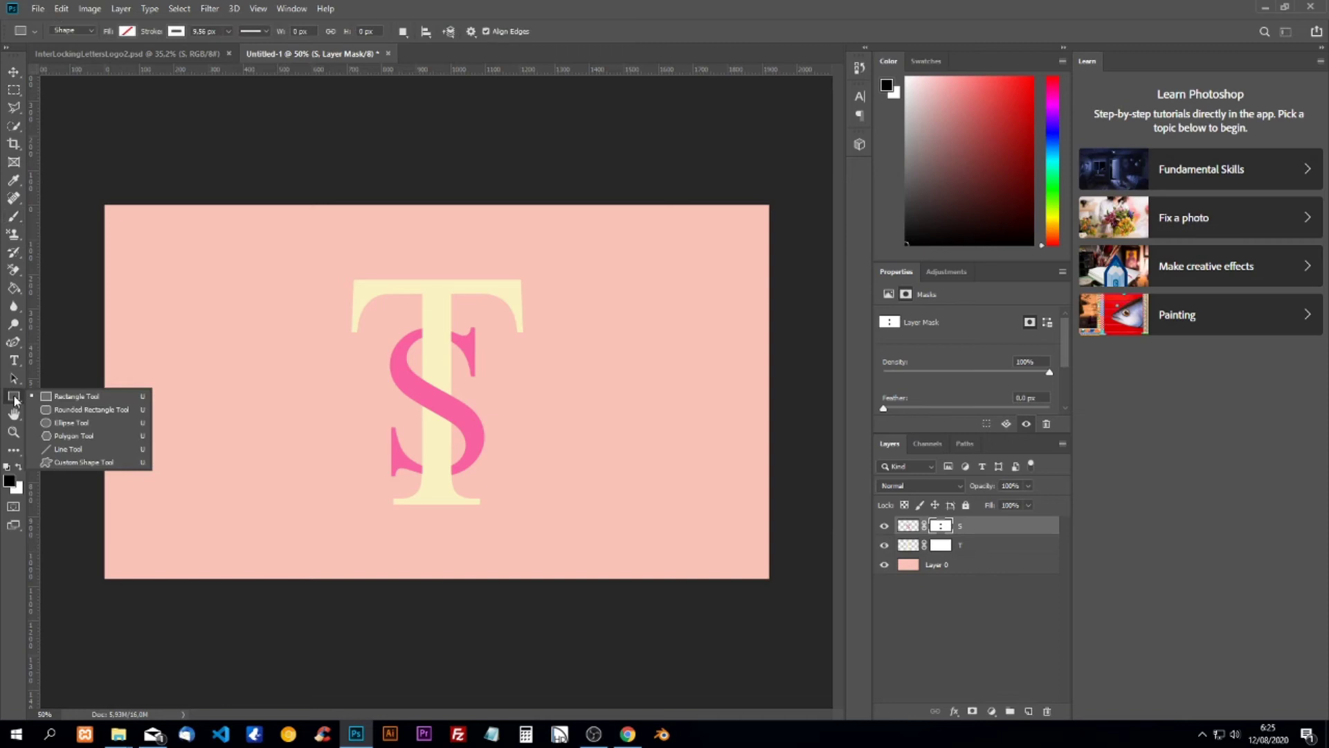
pyautogui.click(93, 397)
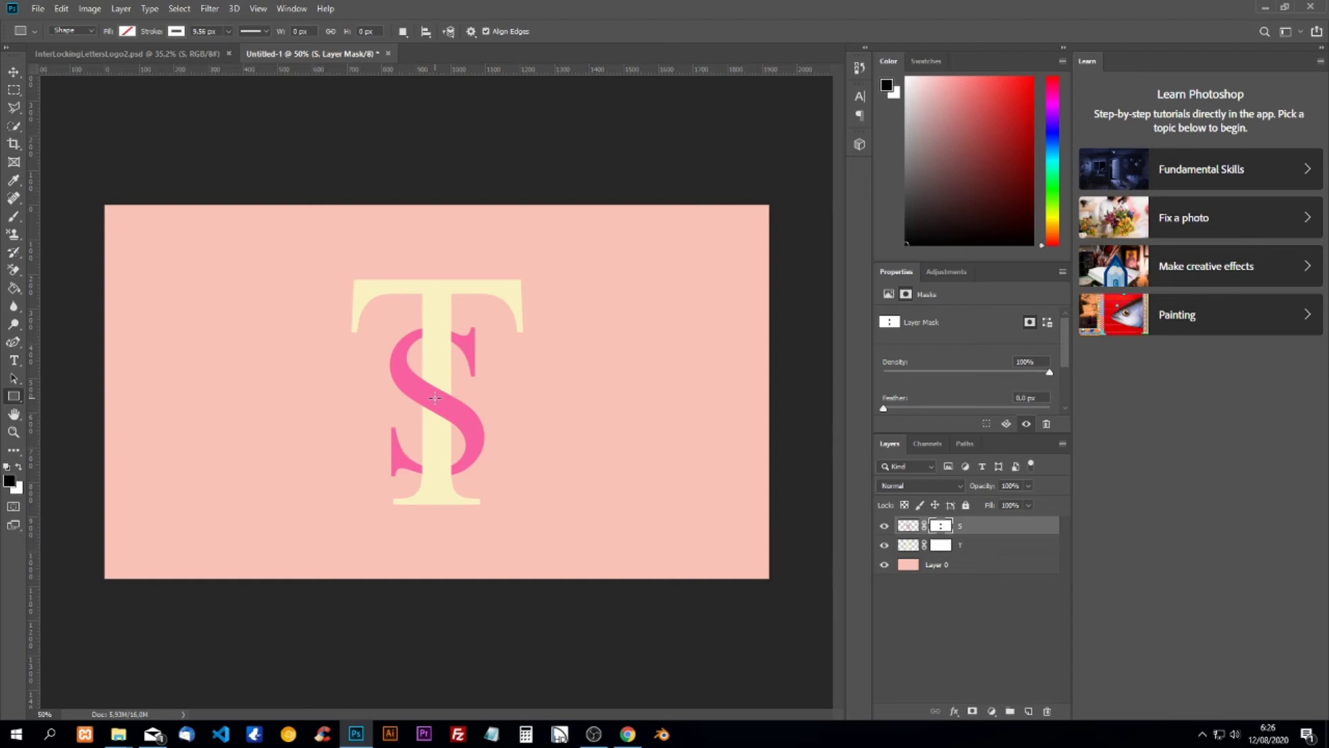
pyautogui.moveTo(435, 398); pyautogui.dragTo(264, 241)
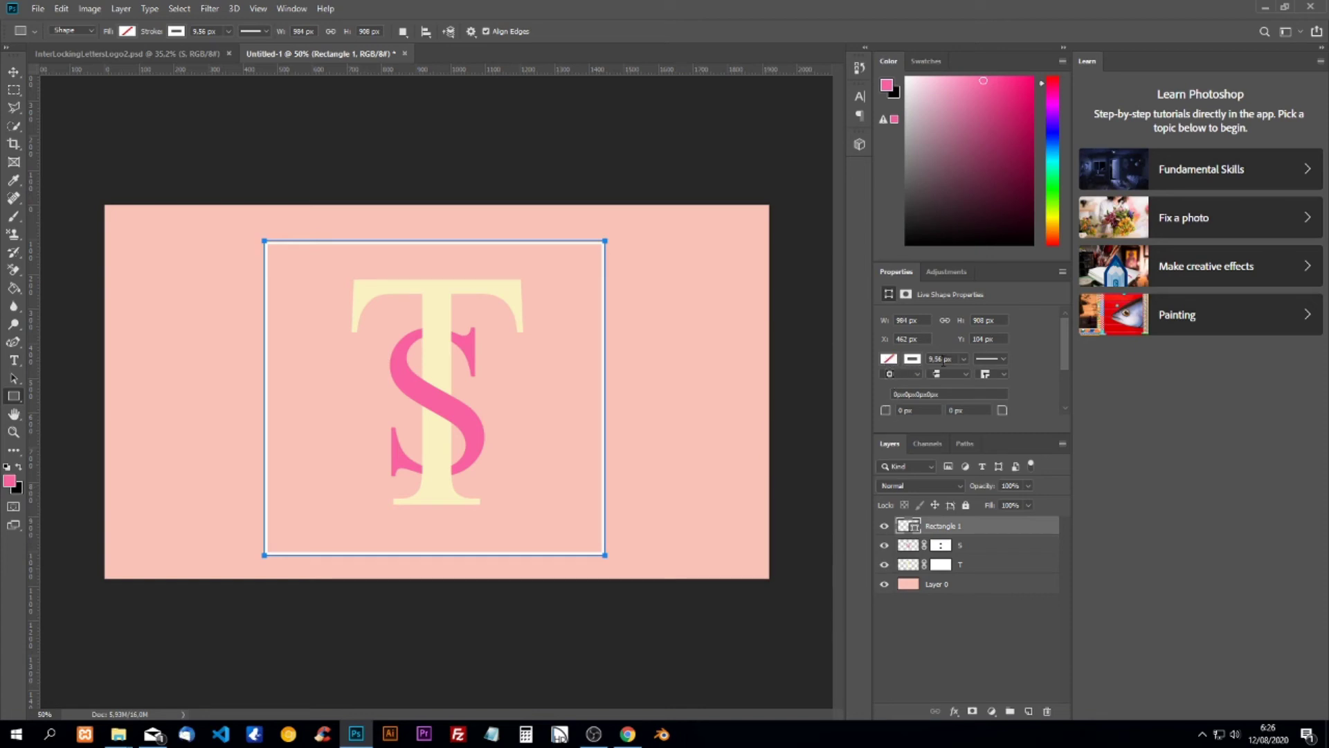
# - Set the rectangle's stroke width to 40 px
pyautogui.moveTo(942, 360); pyautogui.dragTo(929, 360)
pyautogui.write('40')
pyautogui.press('Return')
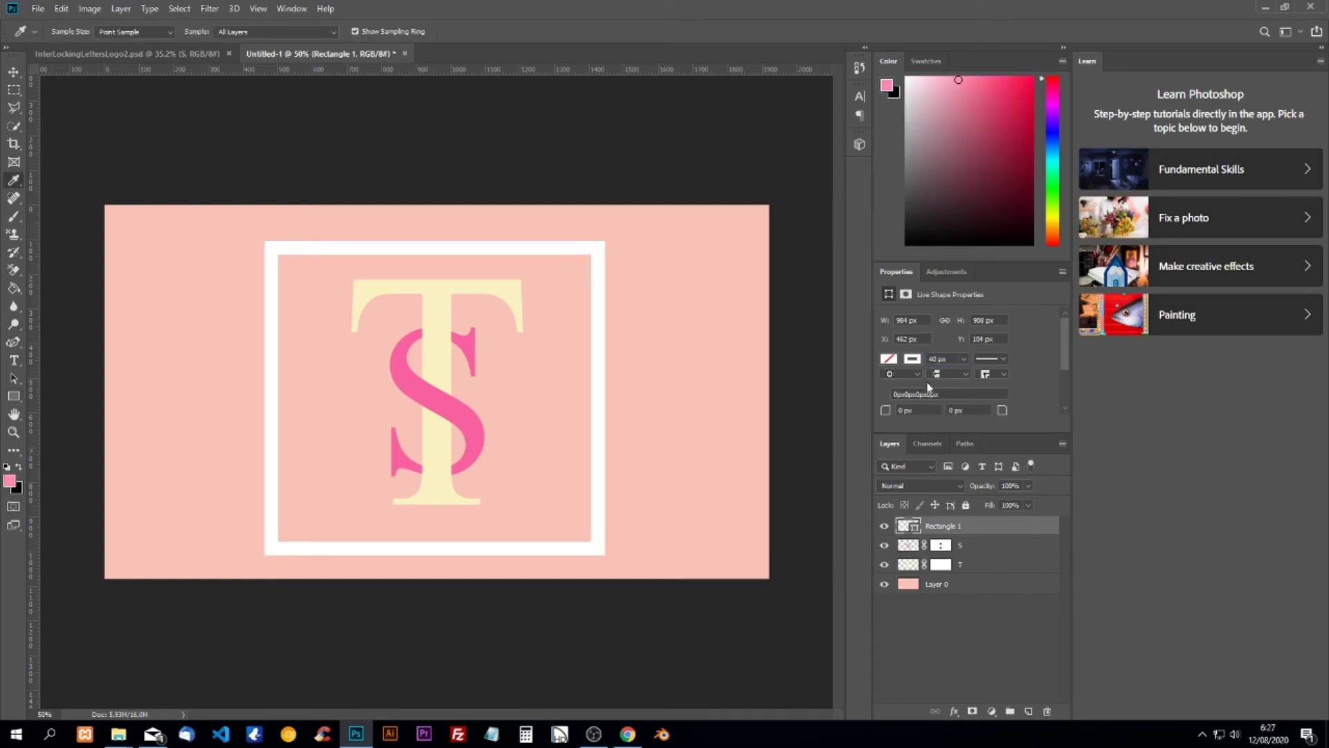
# - Change the Rectangle 1 frame's stroke colour from white to pink #fa92ac
pyautogui.click(912, 358)
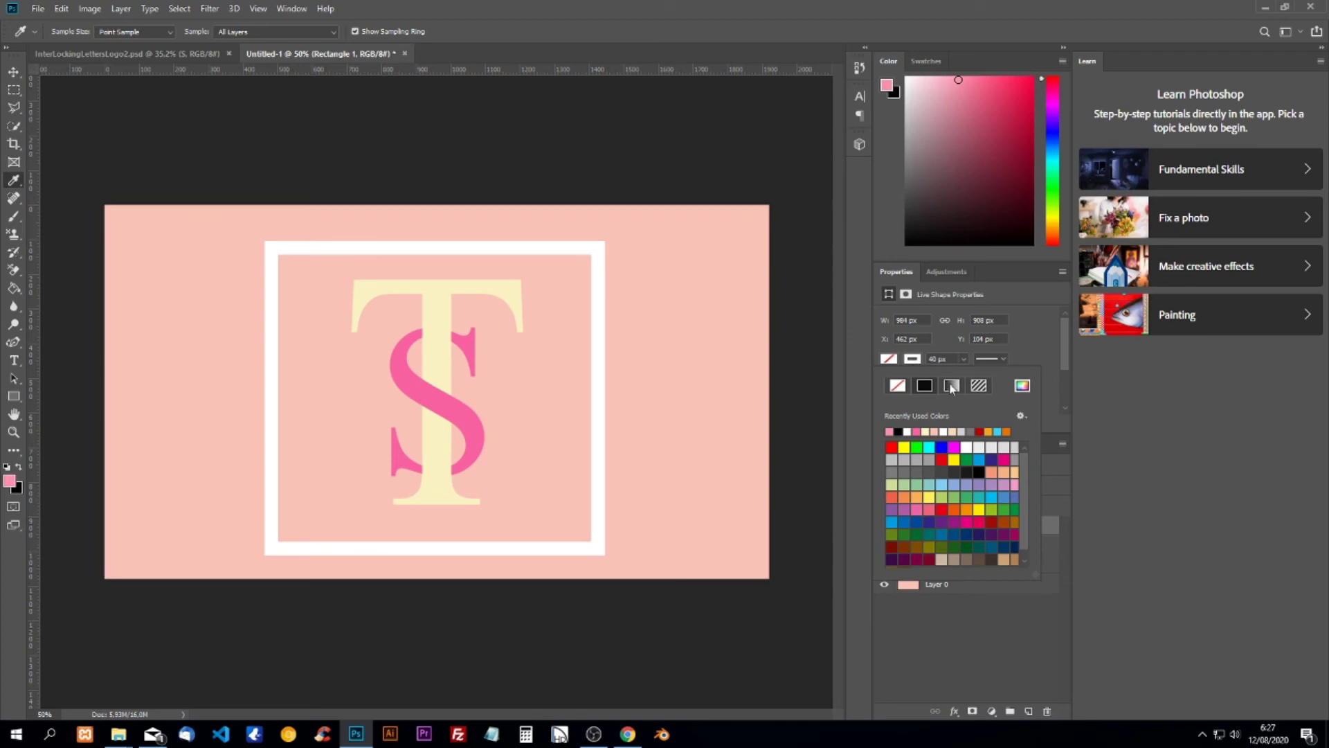
pyautogui.click(1020, 386)
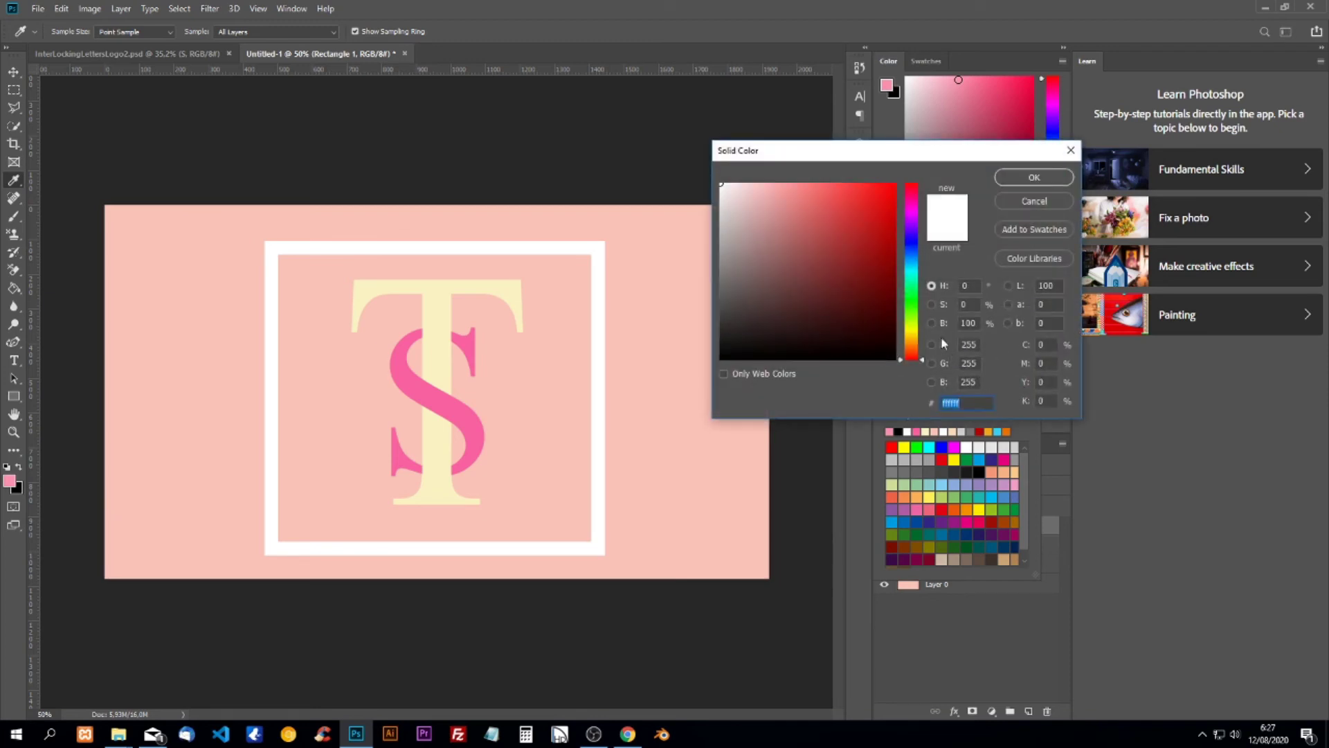
pyautogui.write('fa9')
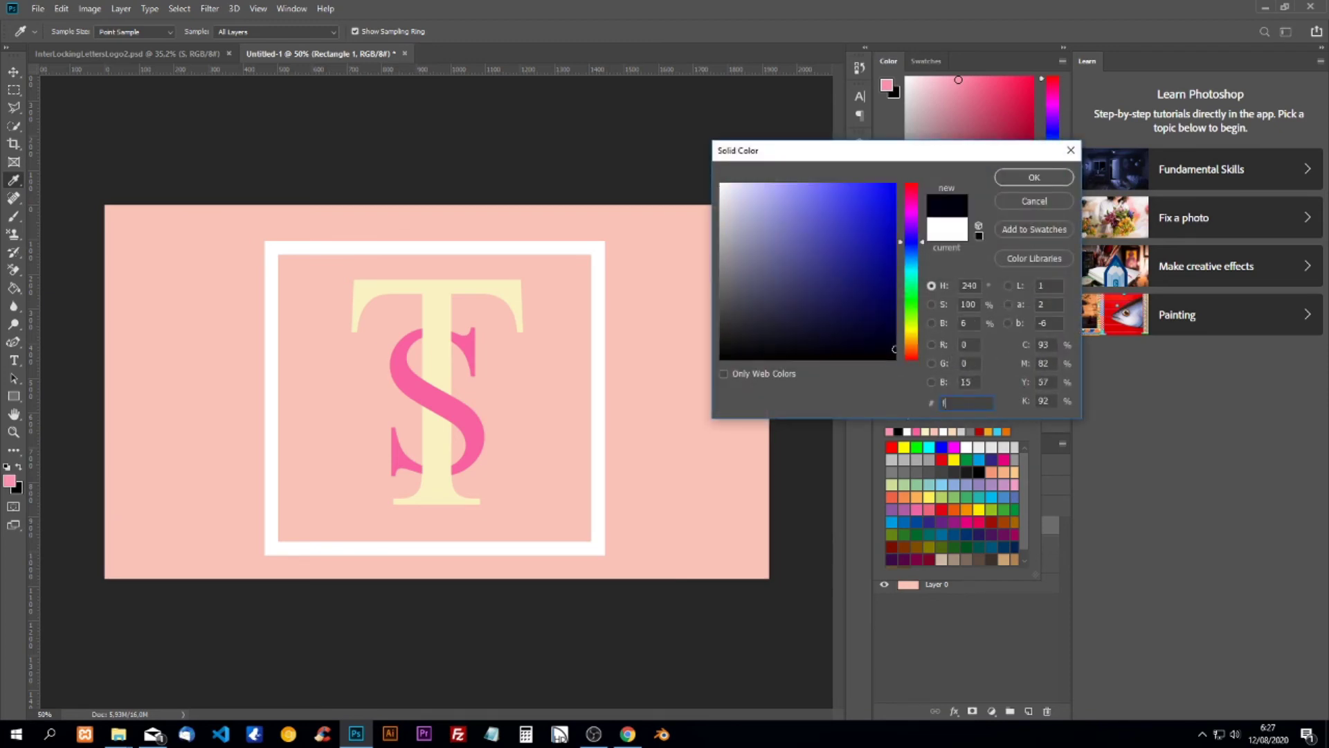
pyautogui.write('2')
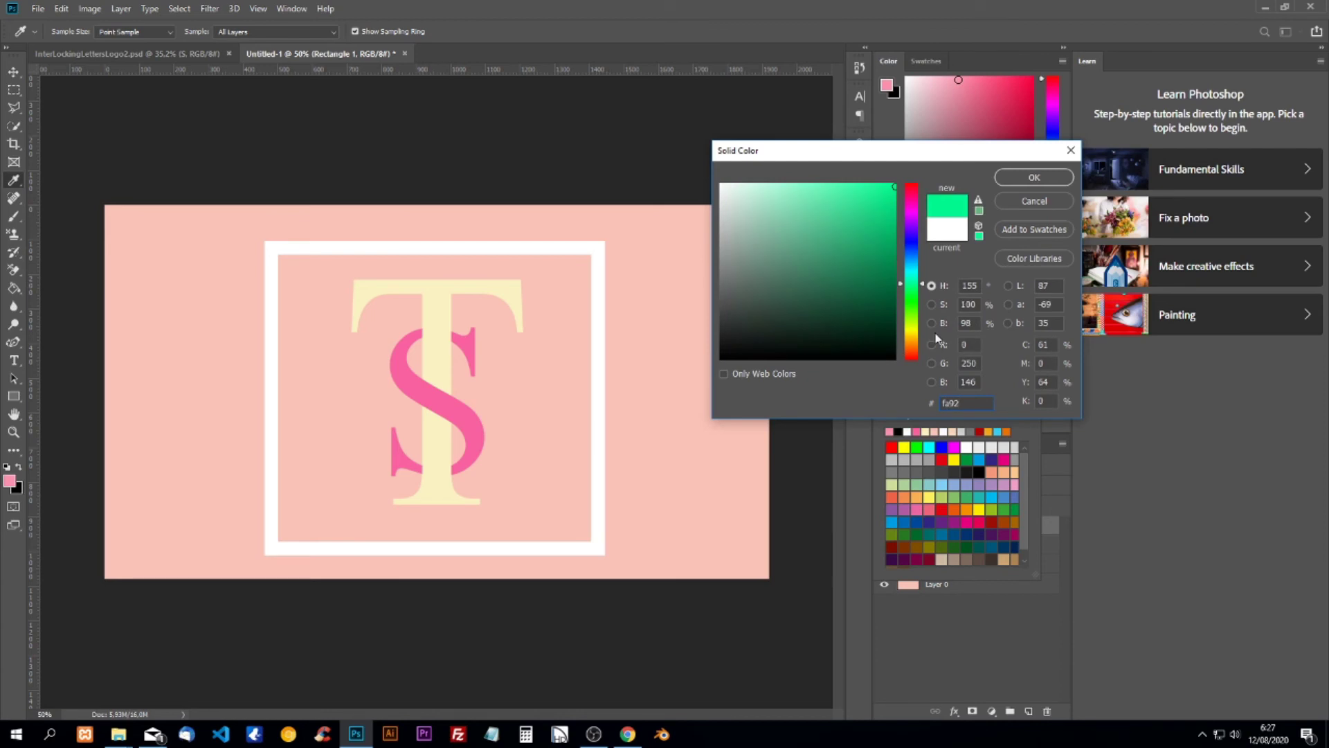
pyautogui.write('ac')
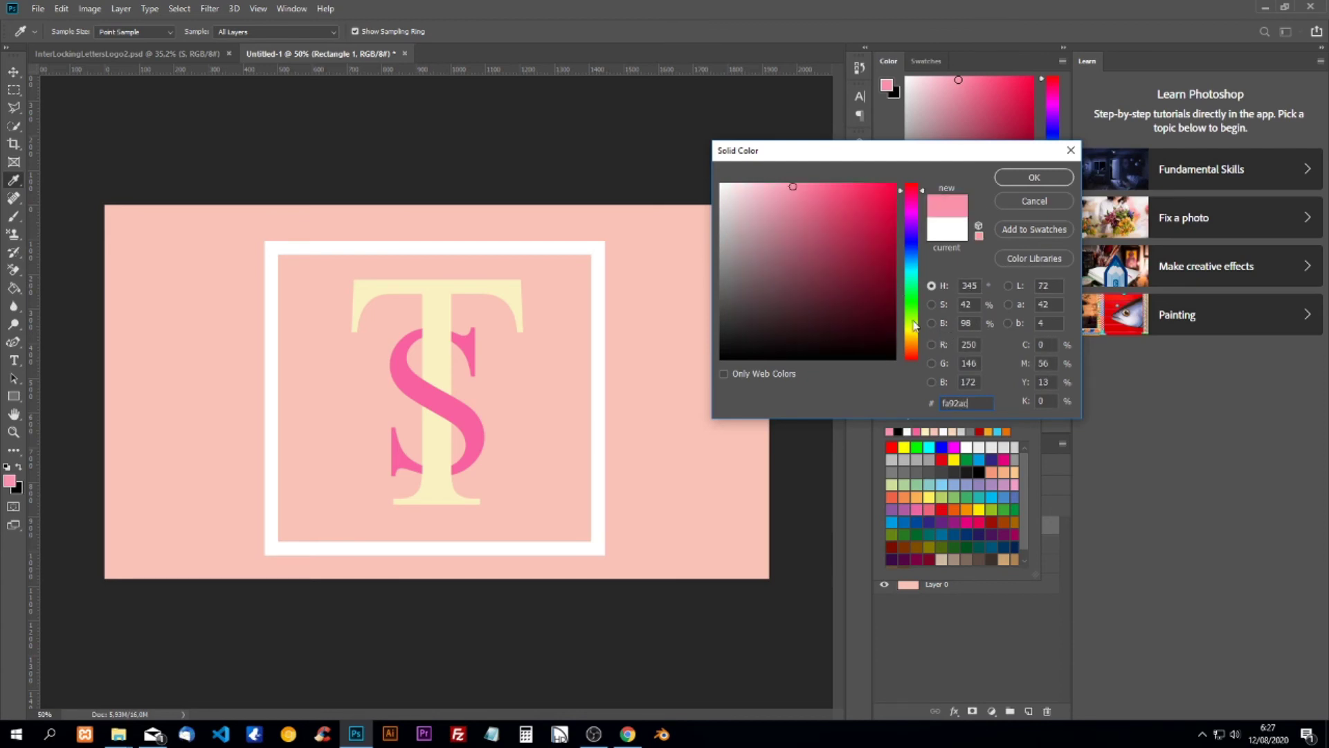
pyautogui.click(1034, 178)
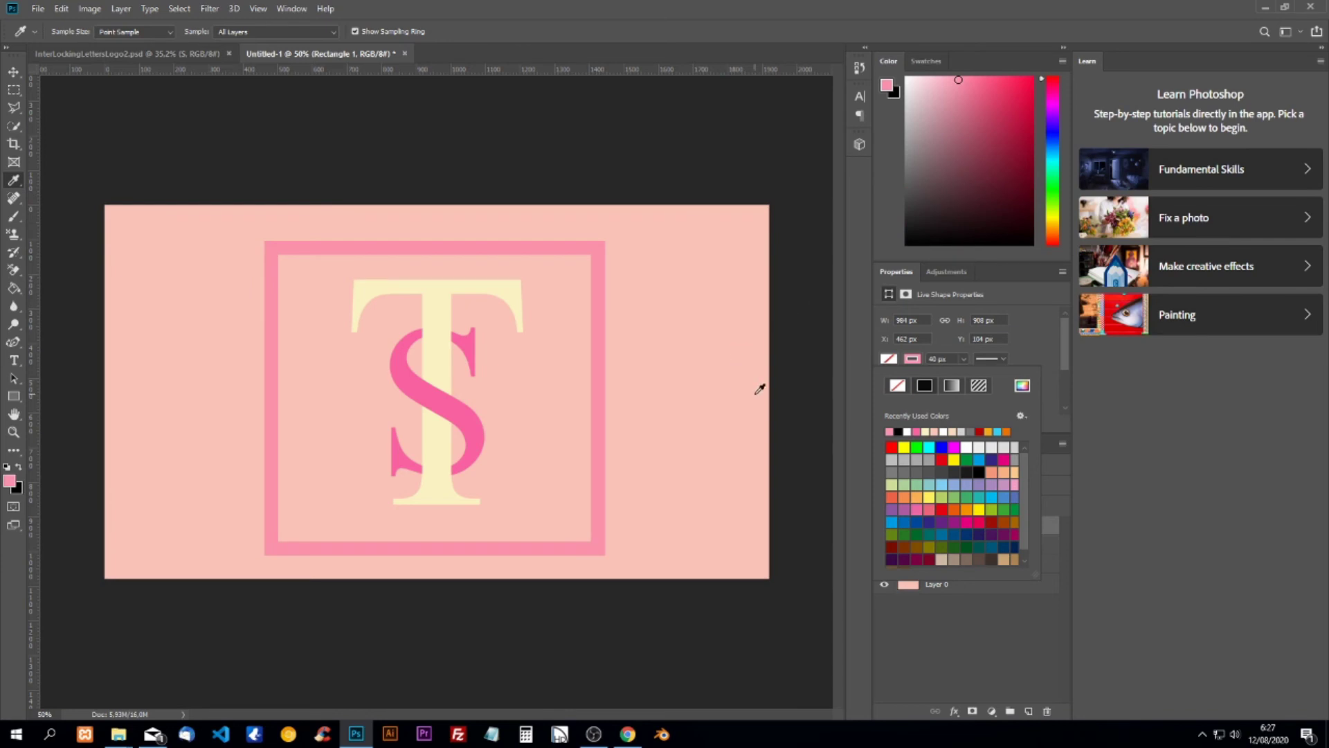
pyautogui.click(1034, 354)
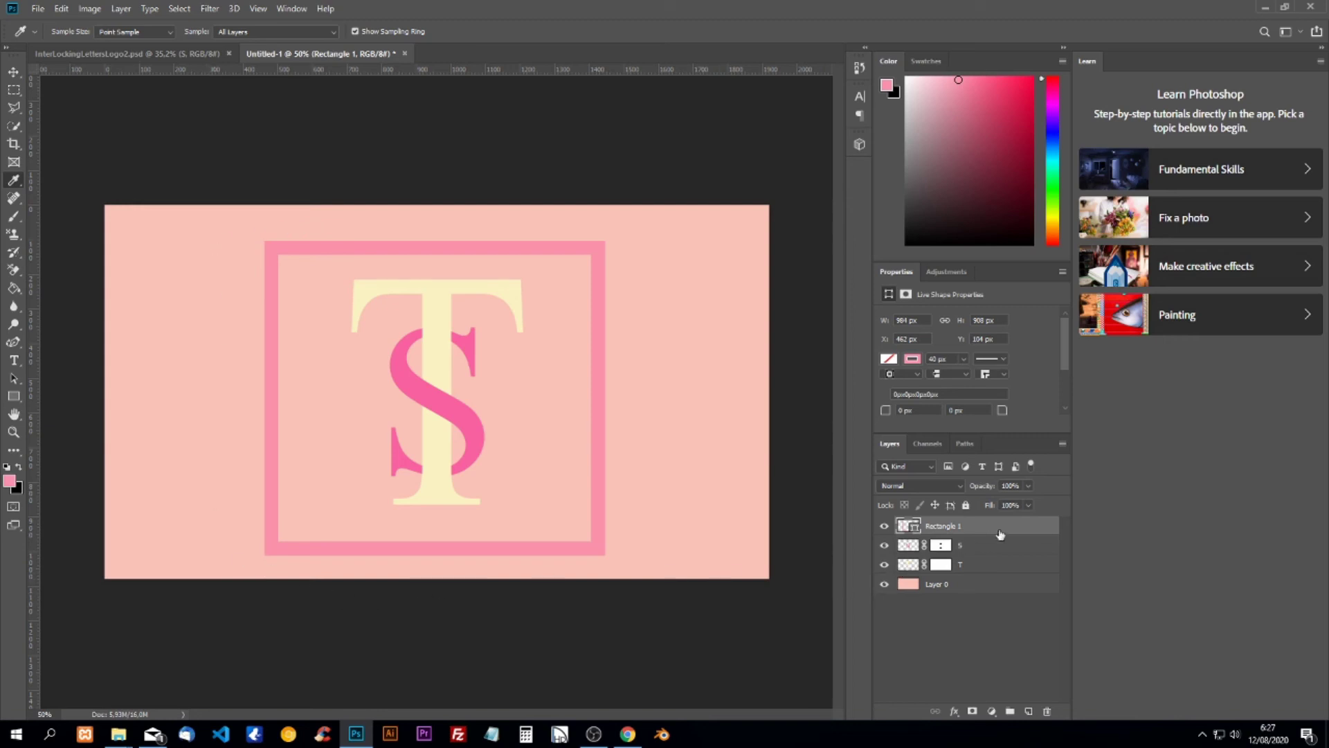
# - Add a Drop Shadow to Rectangle 1 with opacity 35%, angle 120°, distance 20 px, size 20 px
pyautogui.rightClick(961, 533)
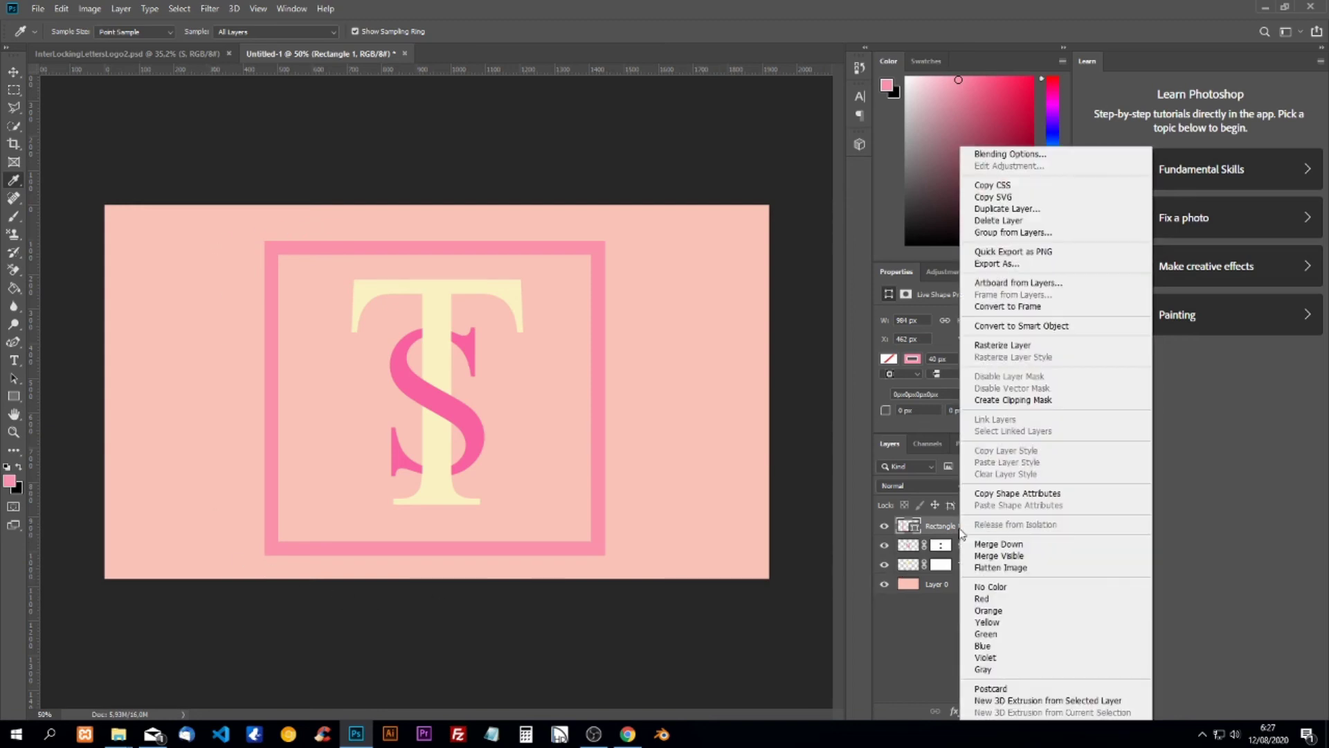
pyautogui.click(1020, 156)
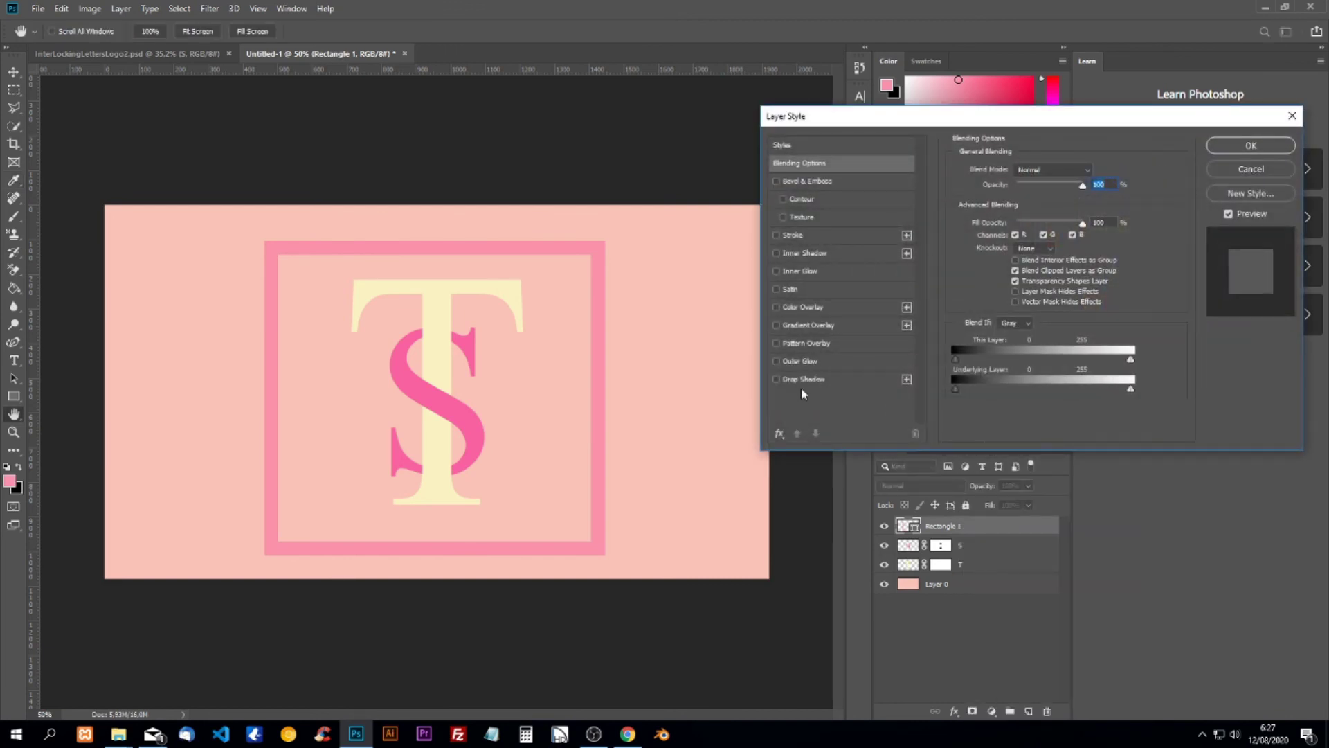
pyautogui.click(803, 380)
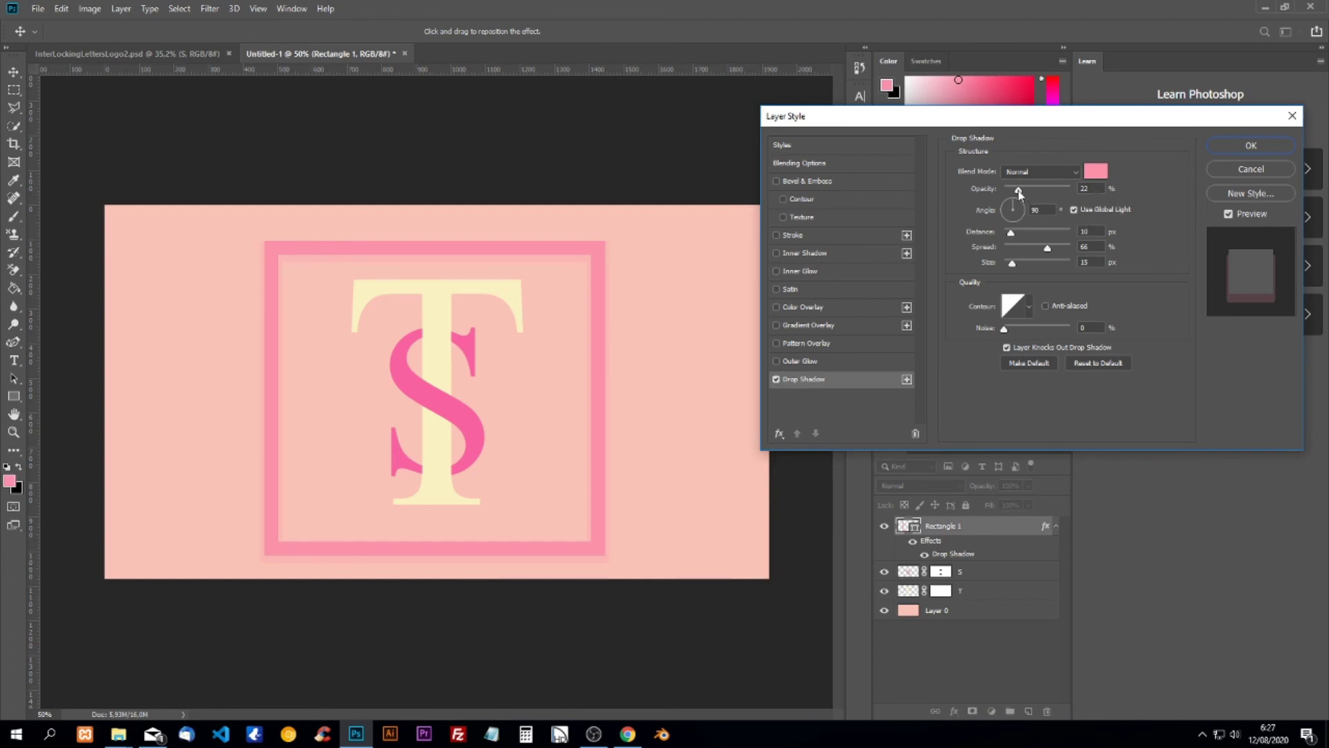
pyautogui.doubleClick(1074, 190)
pyautogui.write('35')
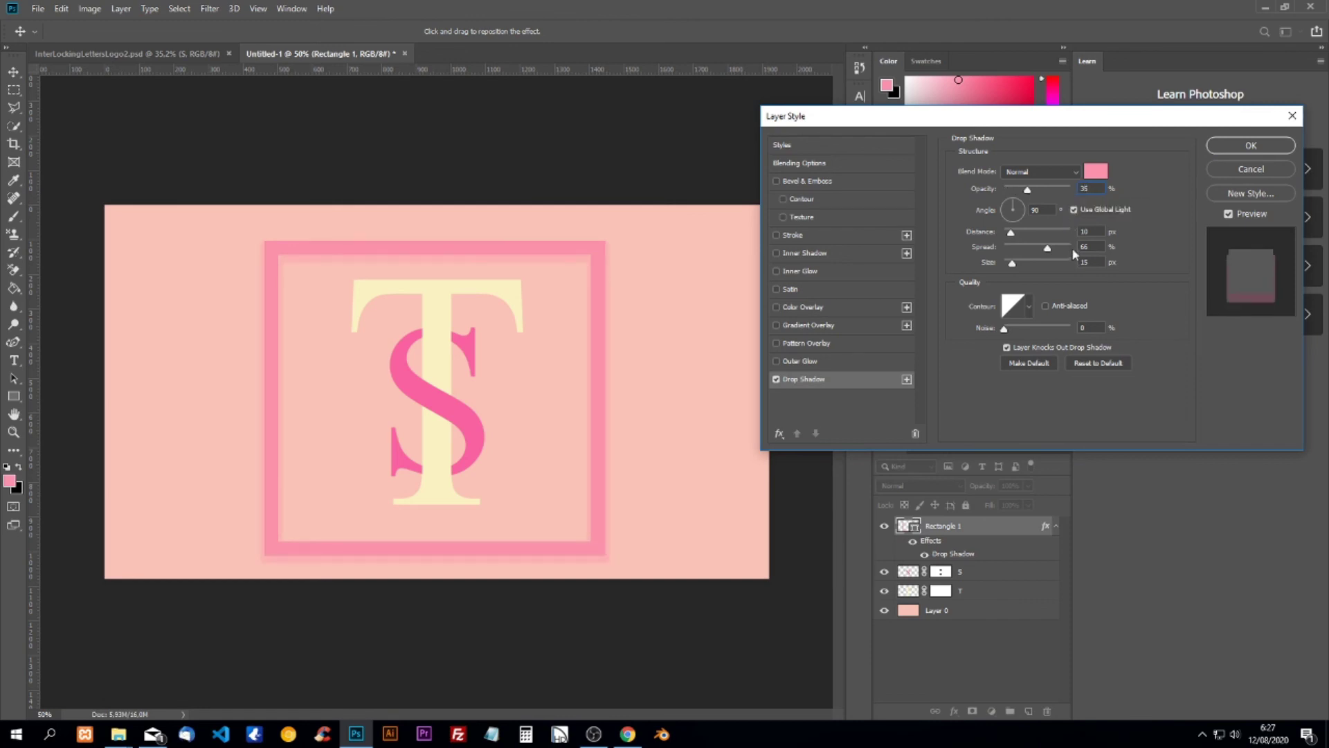
pyautogui.doubleClick(1035, 210)
pyautogui.write('120')
pyautogui.doubleClick(1090, 231)
pyautogui.write('20')
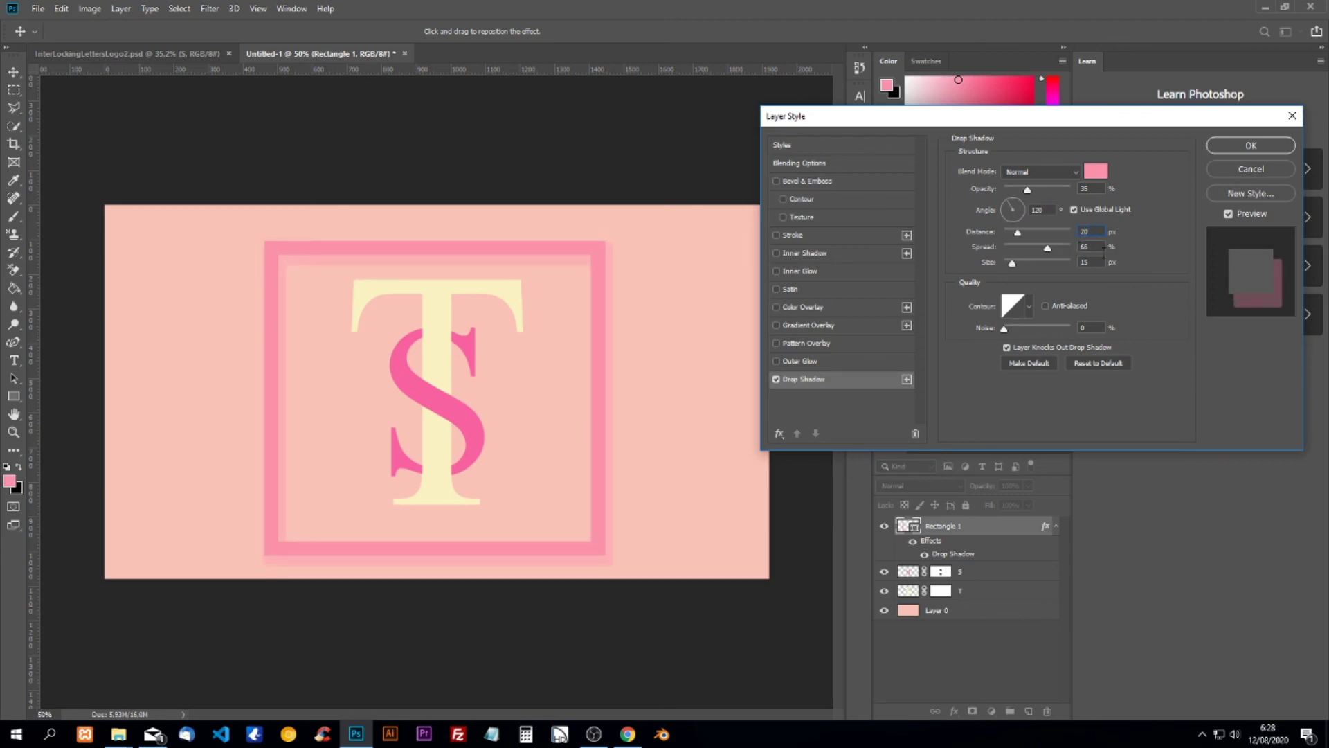
pyautogui.doubleClick(1093, 262)
pyautogui.write('20')
# - Confirm the drop shadow and hide Layer 0 so the logo shows on transparency
pyautogui.click(1251, 145)
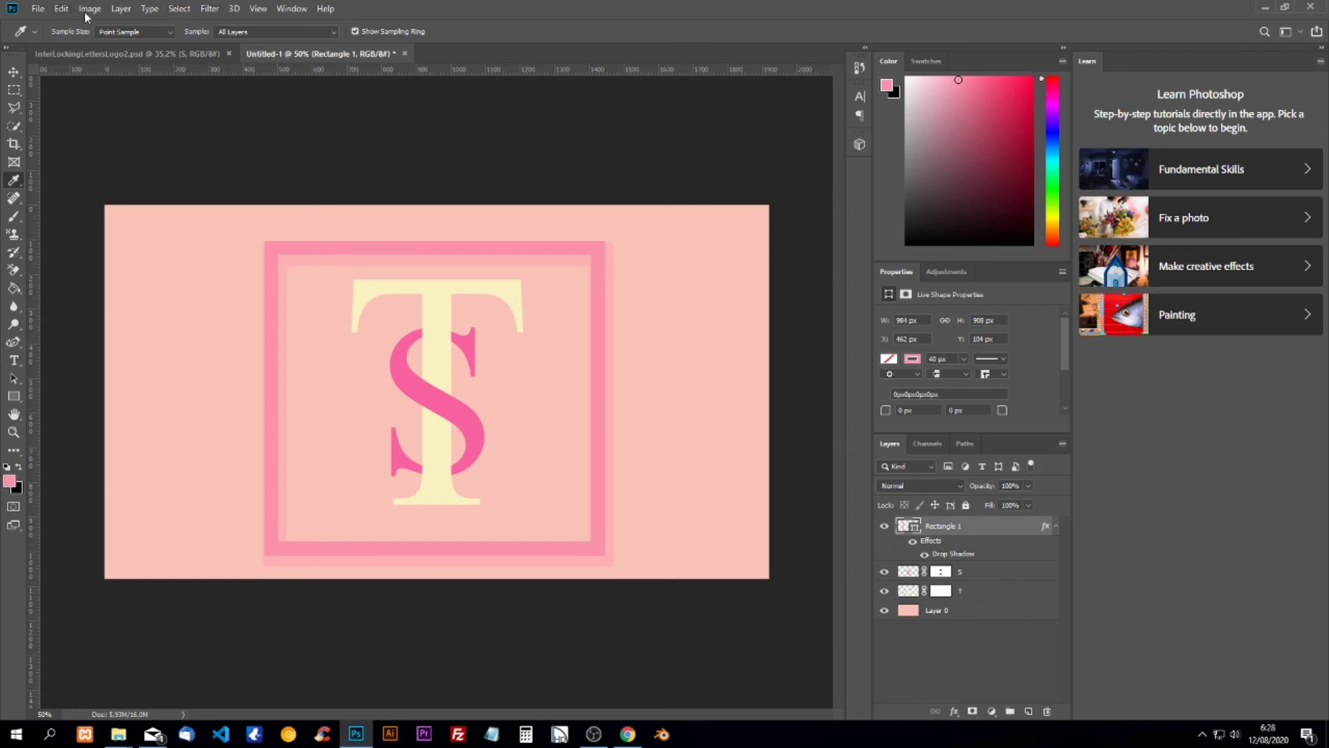
pyautogui.click(884, 610)
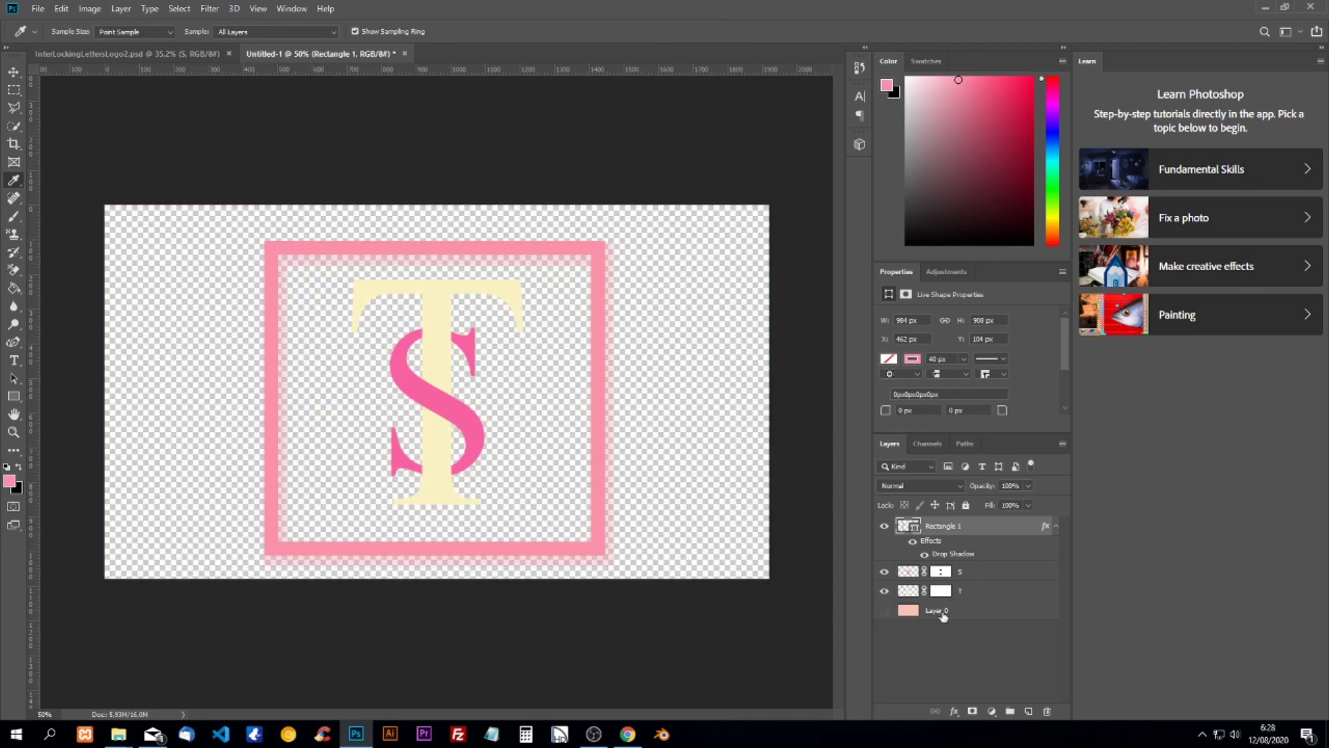